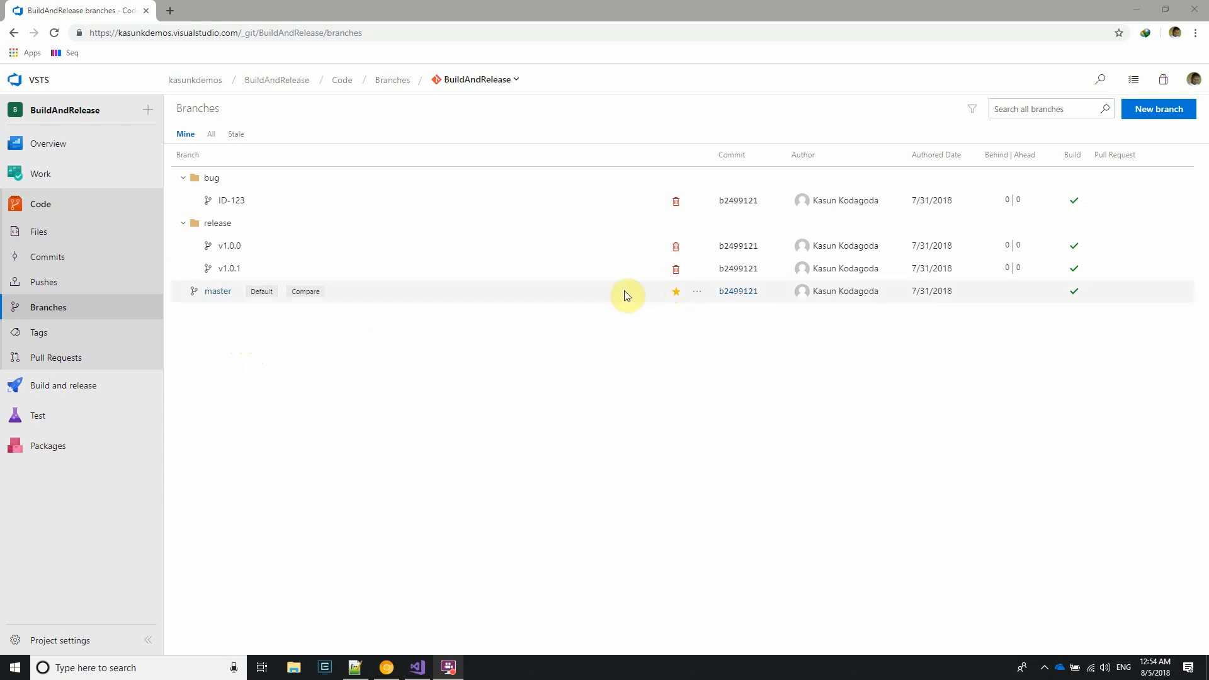
Open the master branch's policies and require a minimum number of reviewers, allowing users to approve their own changes
left_click(697, 292)
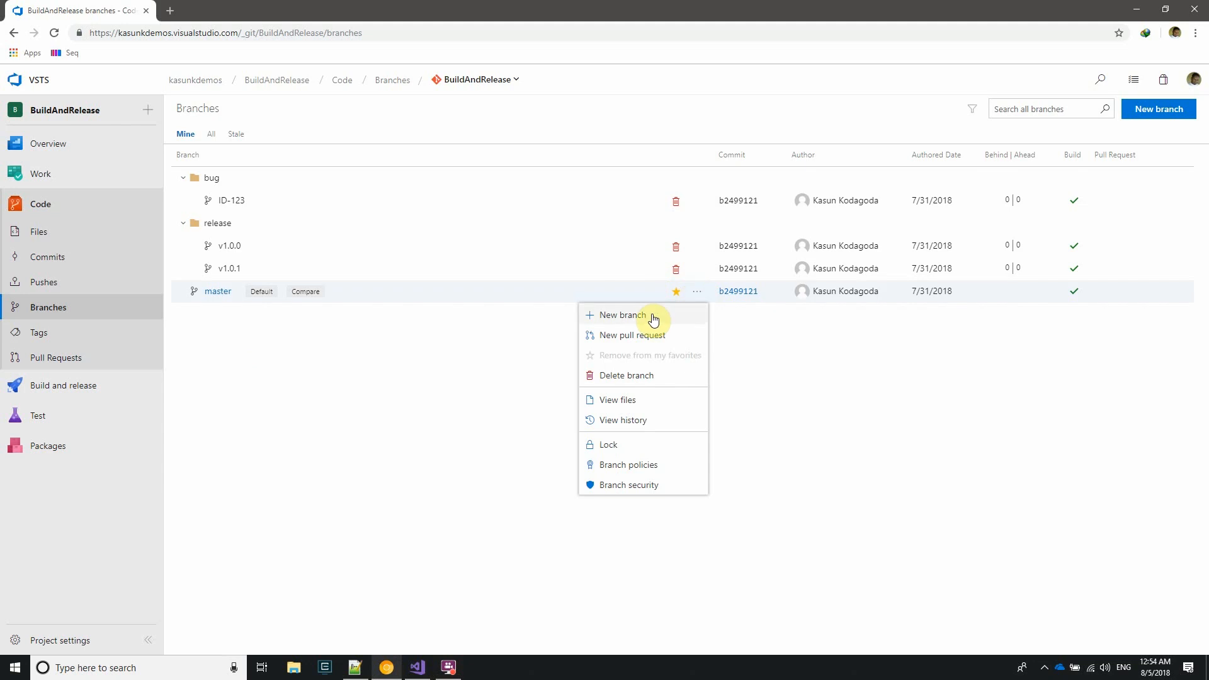
left_click(664, 466)
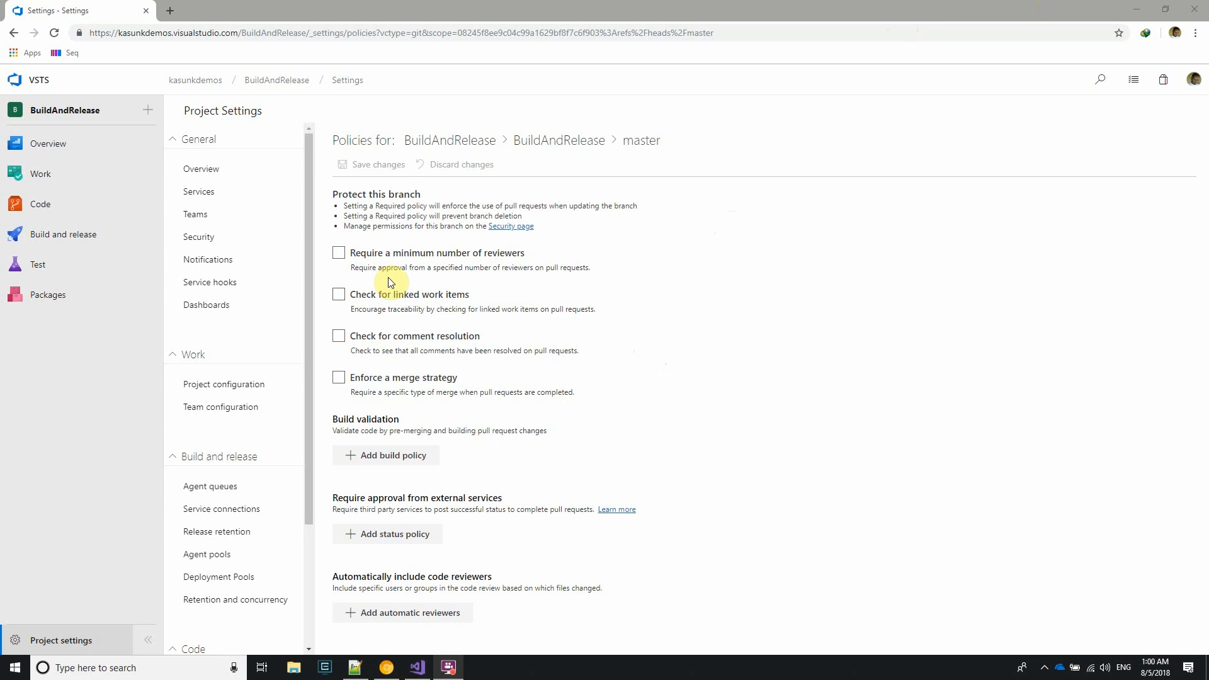
left_click(341, 257)
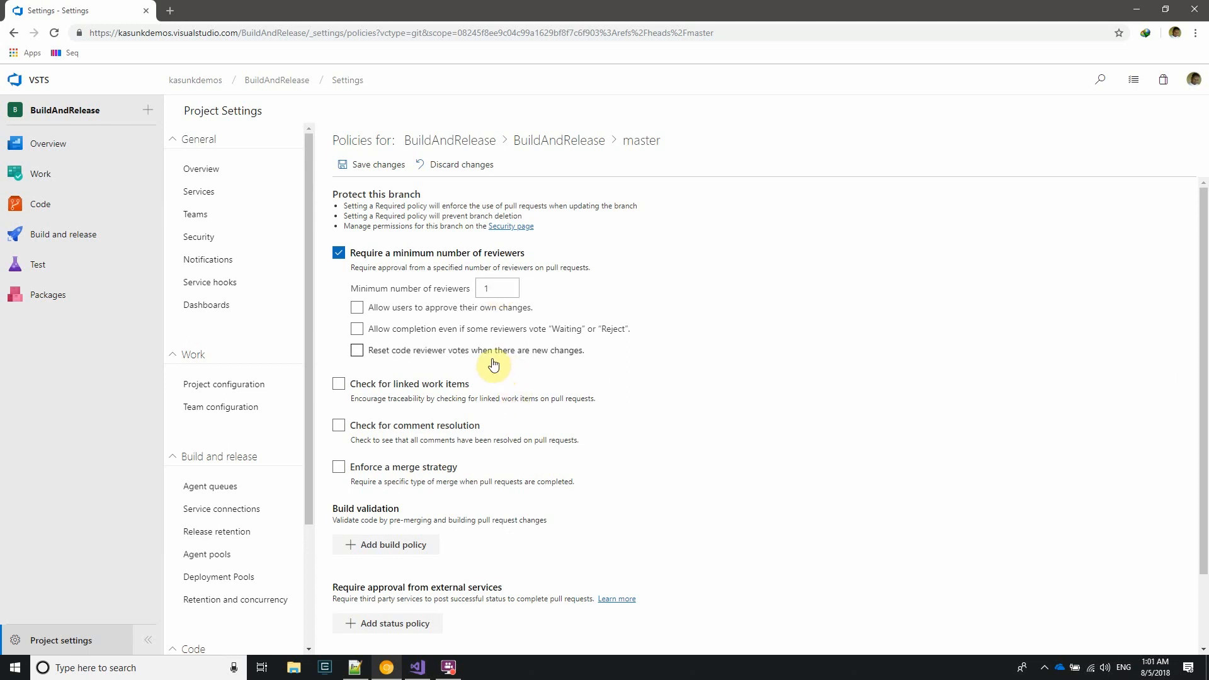
left_click(357, 309)
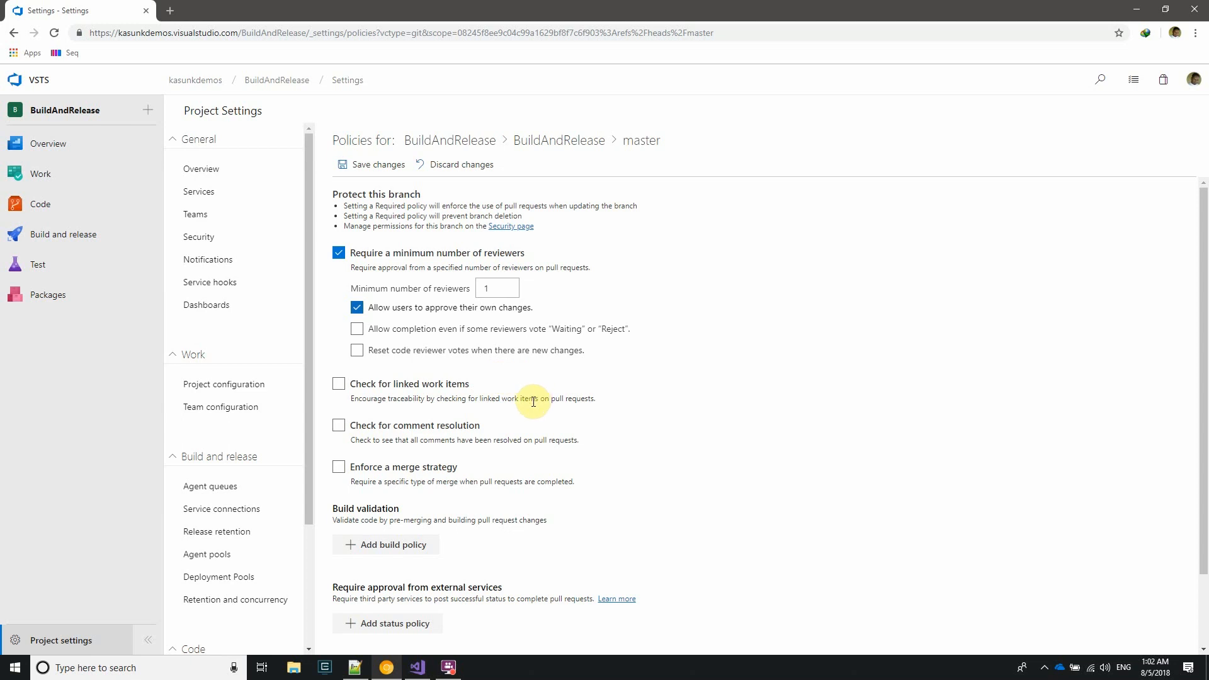
Enable the required comment resolution check and enforce the no-fast-forward merge strategy for the master branch
left_click(345, 432)
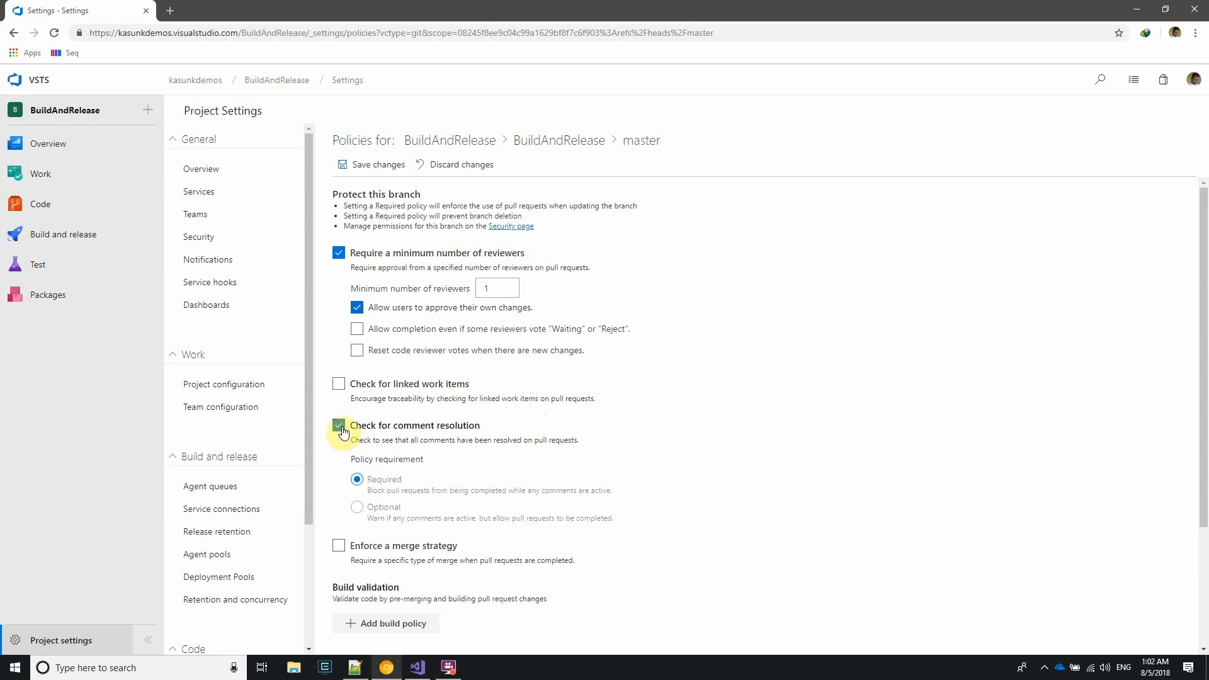
scroll(410, 433, "down", 1)
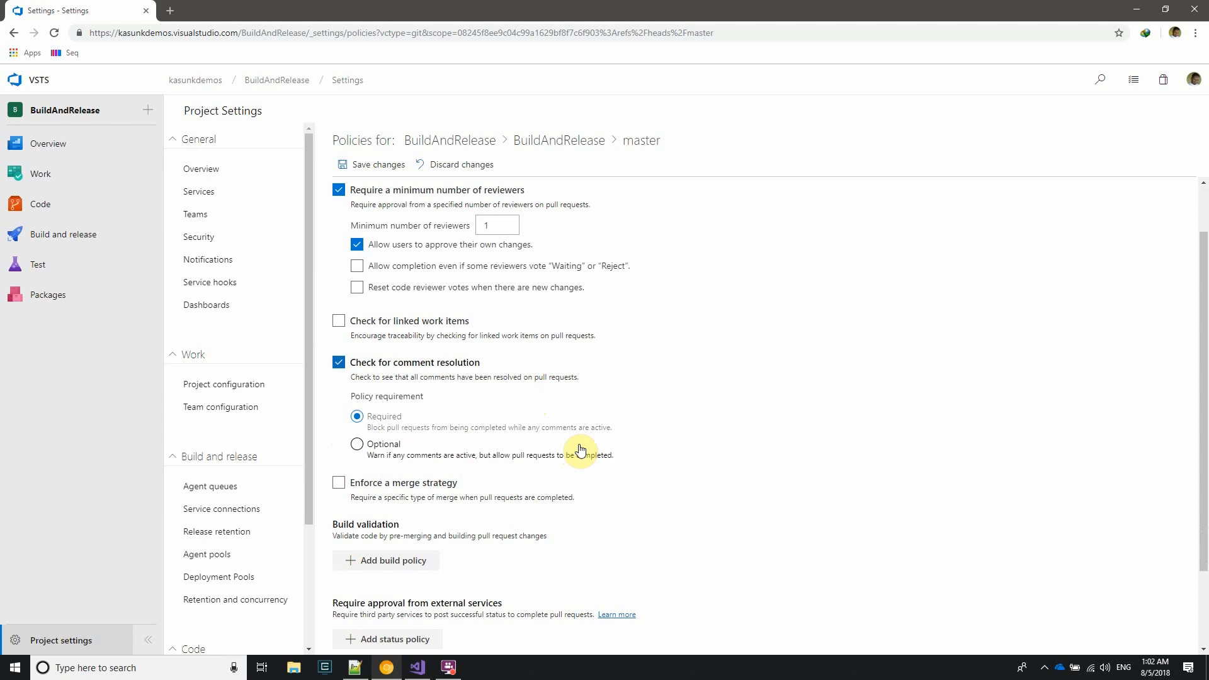
scroll(564, 448, "down", 2)
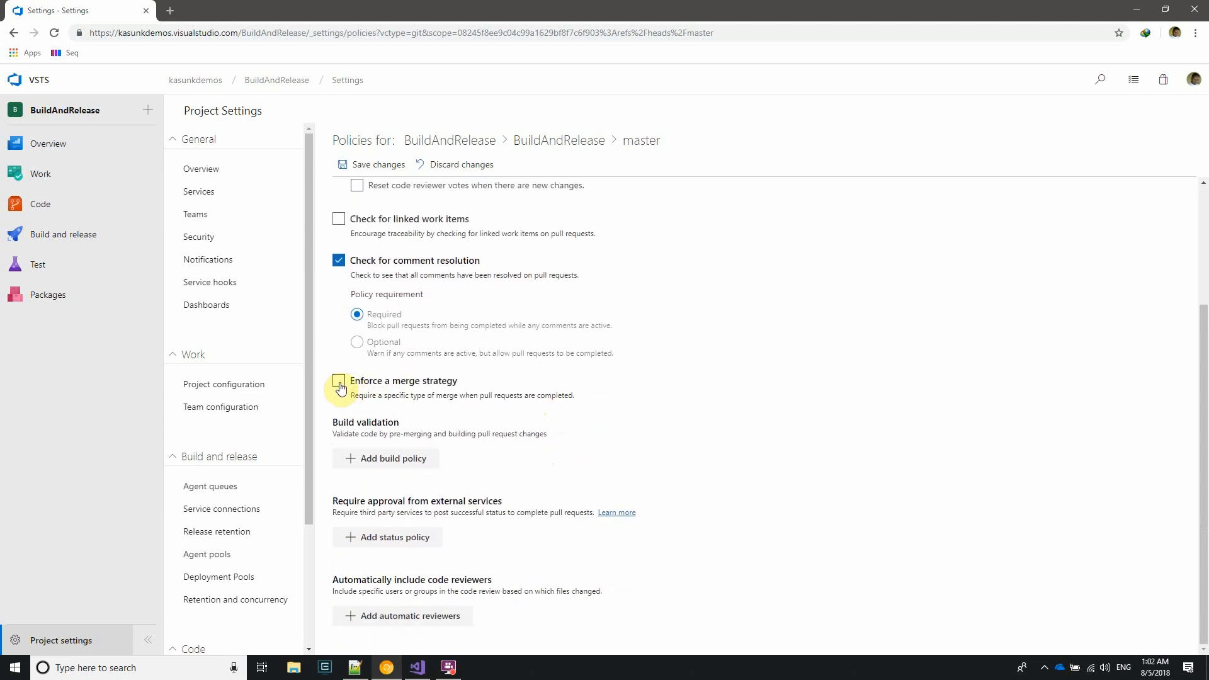
left_click(339, 384)
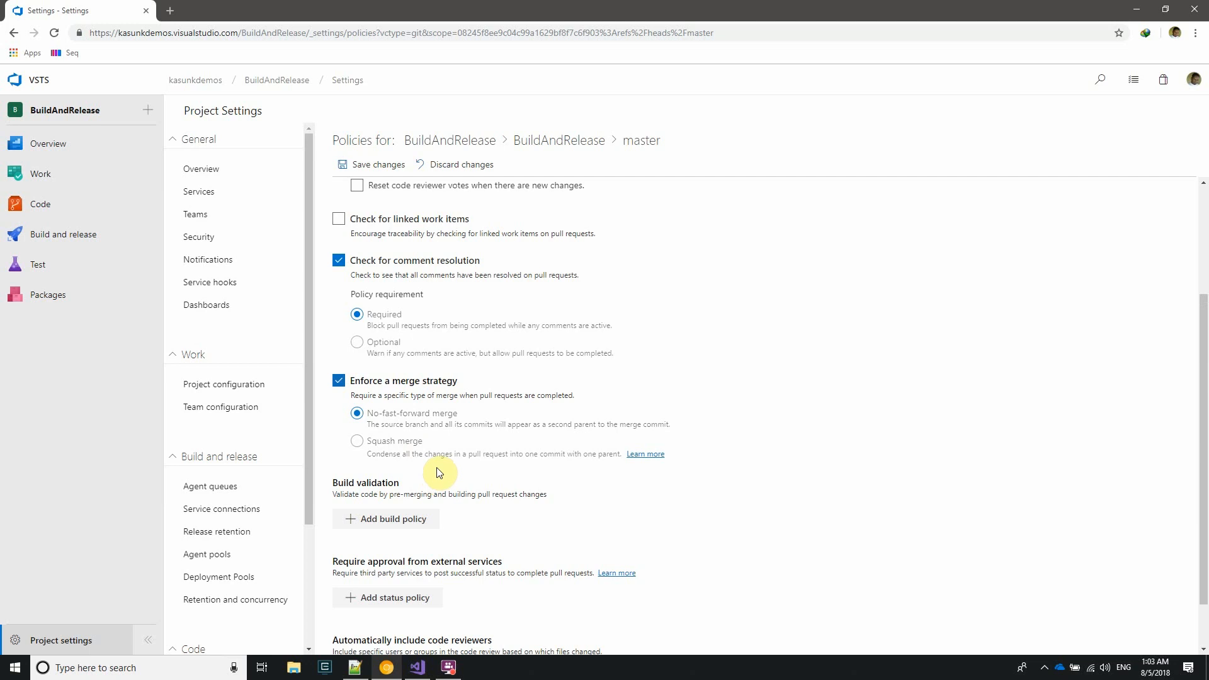
scroll(440, 472, "down", 1)
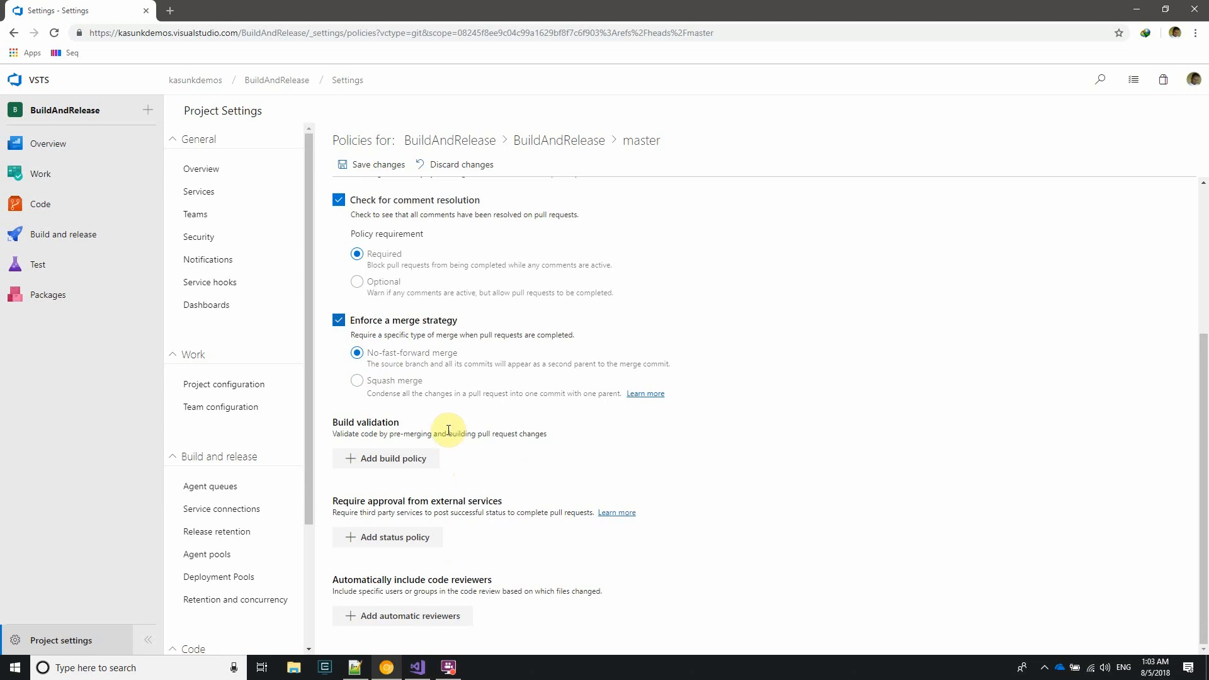
scroll(441, 435, "up", 1)
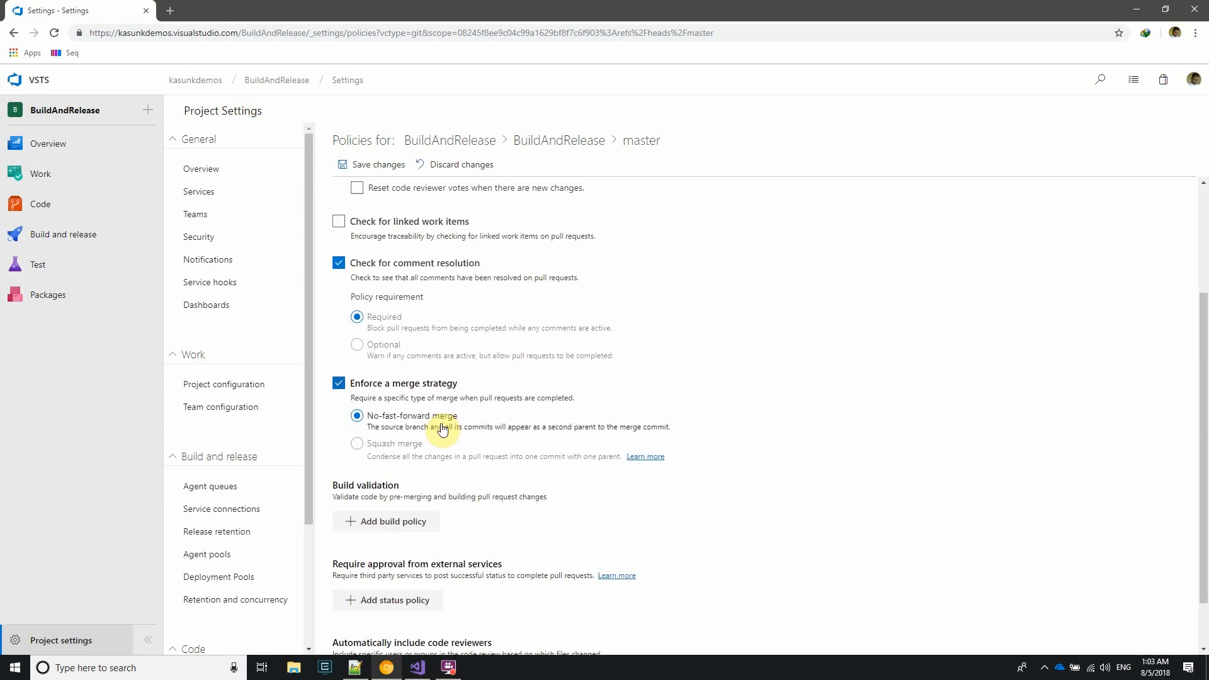
Add a build policy for the BuildAndRelease Build pipeline with the display name PR Build and save it
scroll(430, 437, "down", 1)
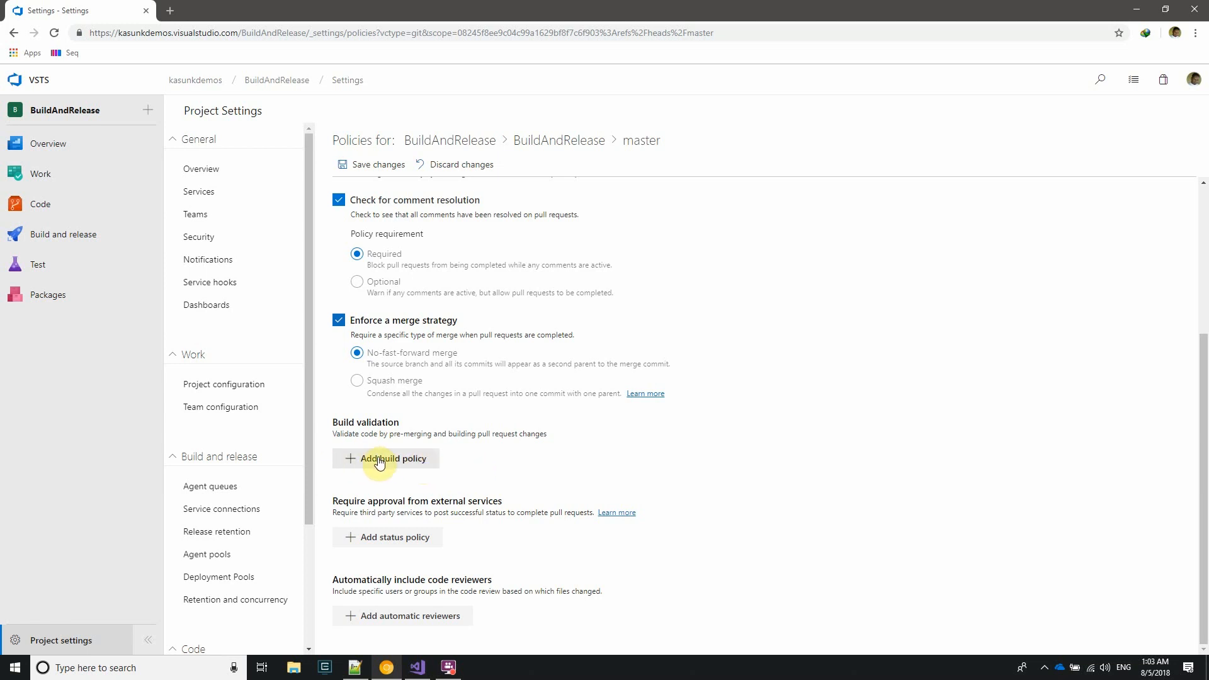
left_click(423, 464)
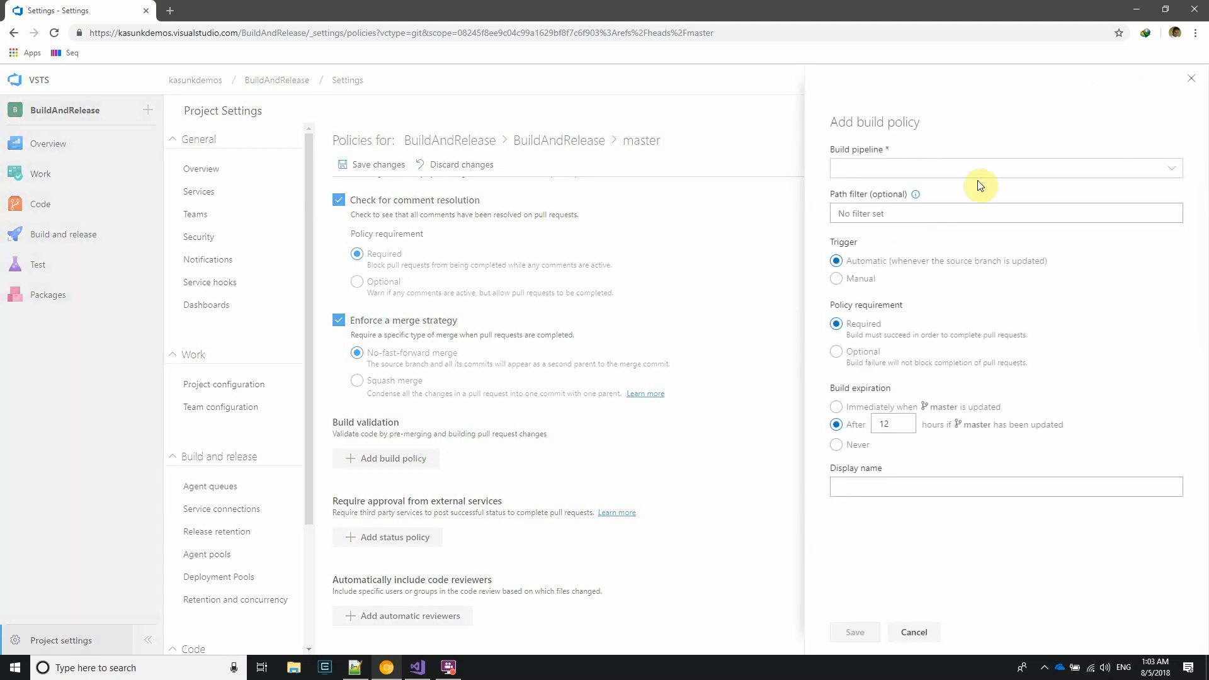
left_click(1175, 170)
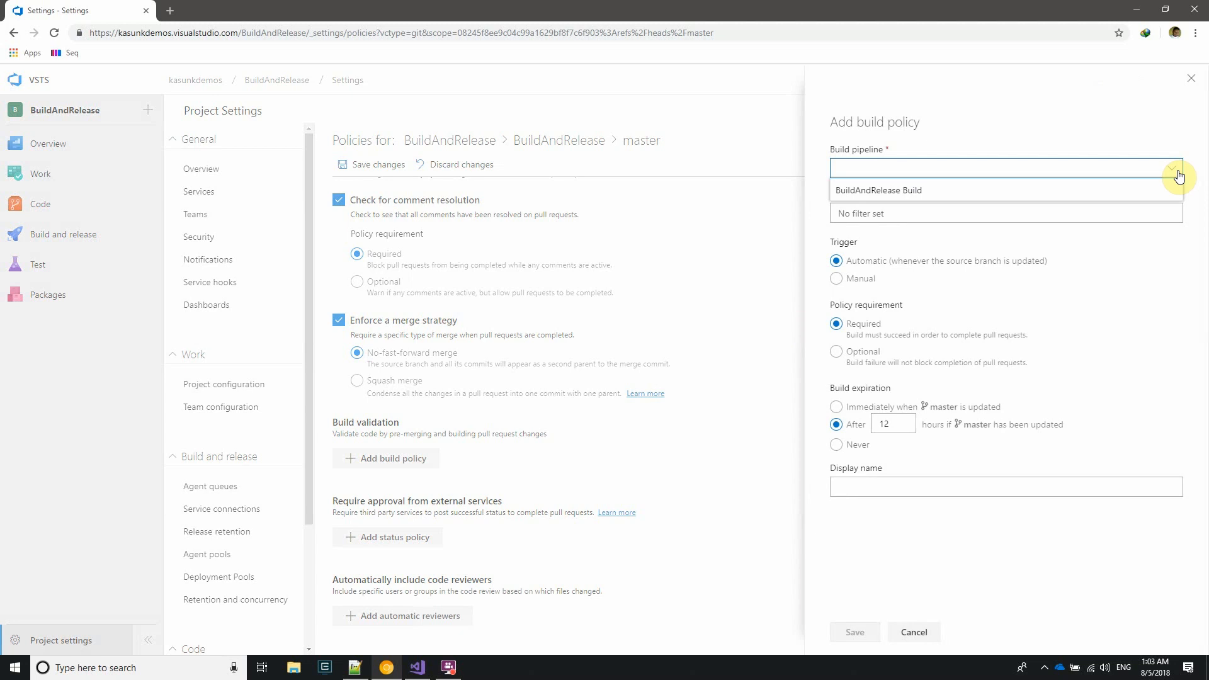
left_click(1055, 193)
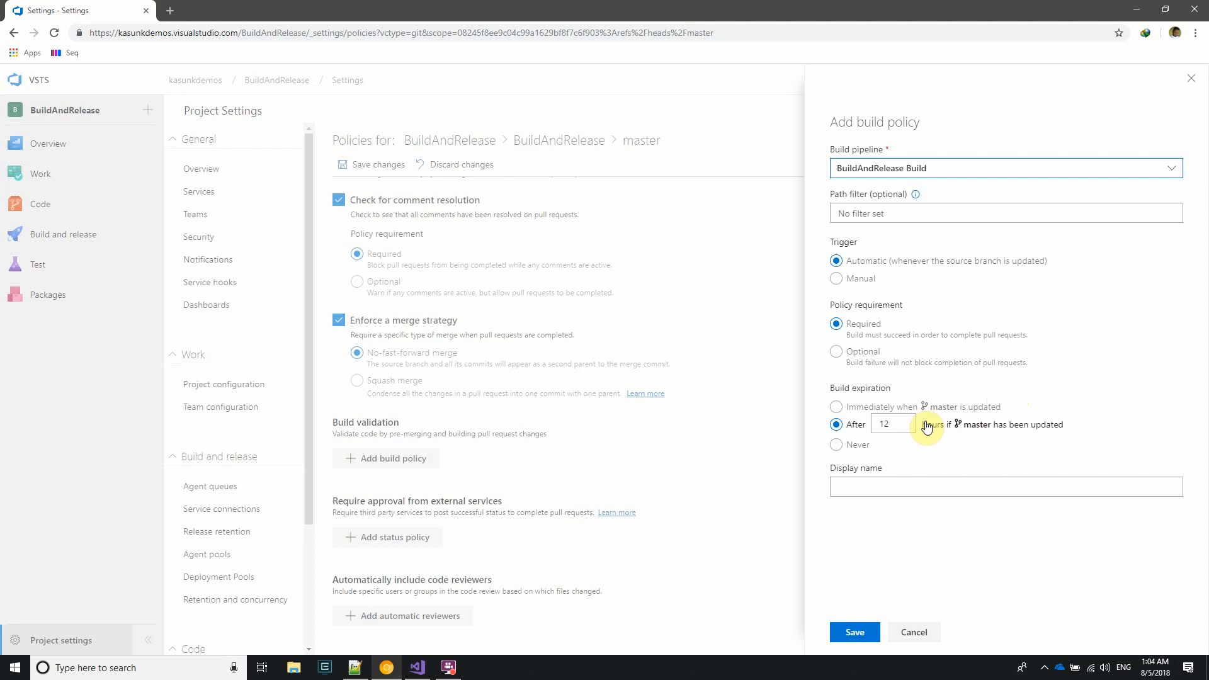
left_click(908, 487)
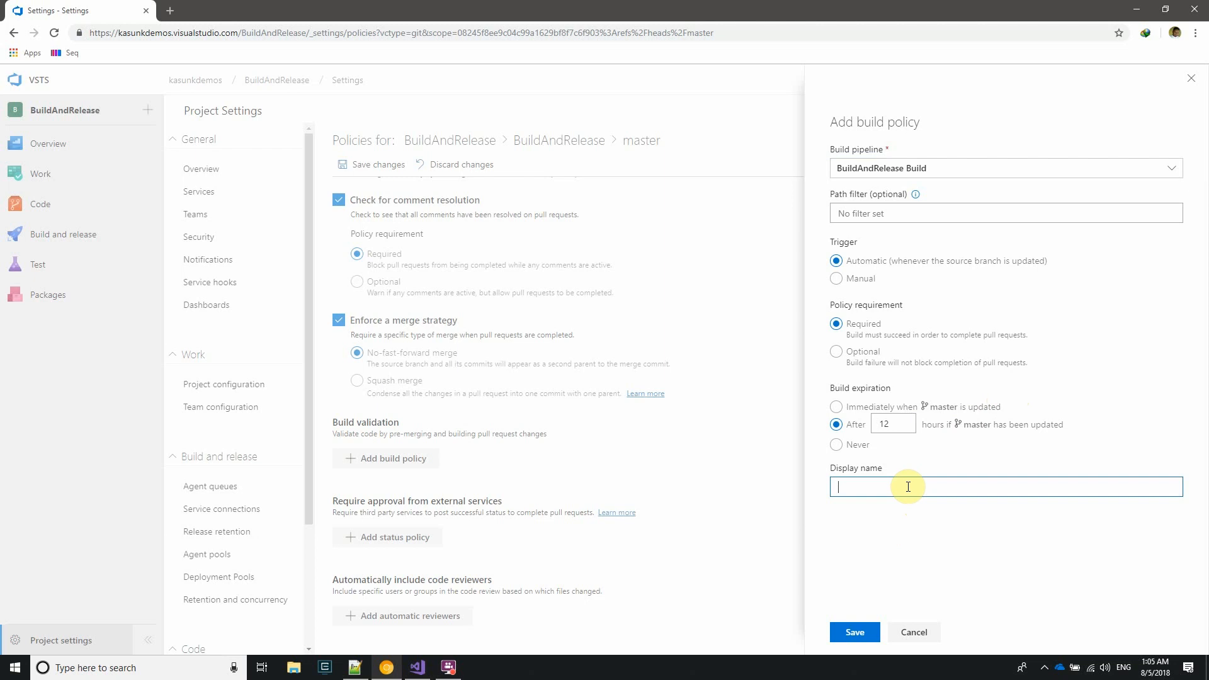
type("PR Build")
left_click(857, 633)
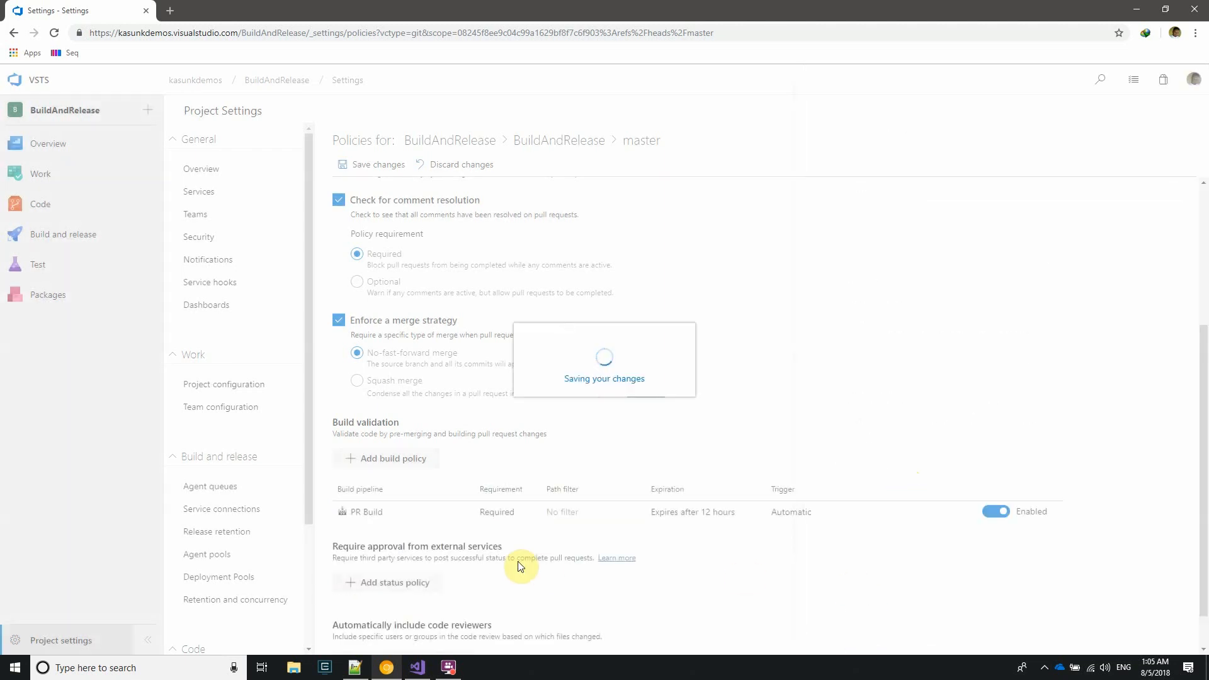
Add the project user as a required automatic code reviewer for the master branch and save the reviewer policy
scroll(716, 477, "down", 1)
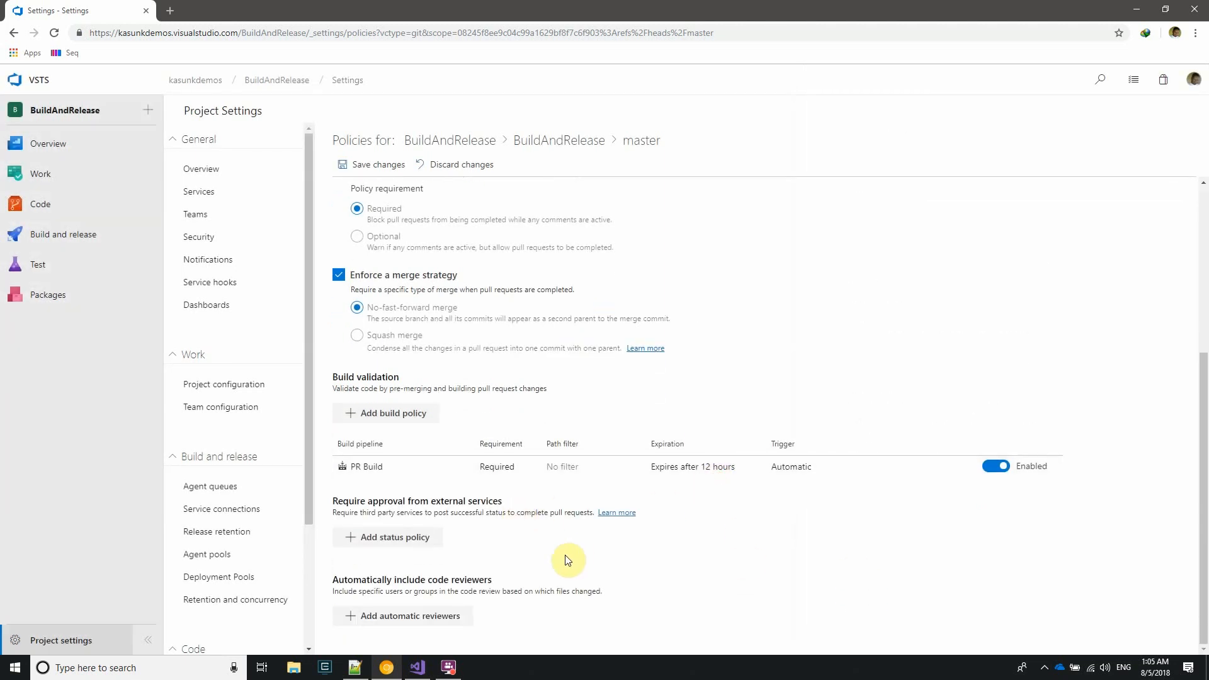
left_click(444, 621)
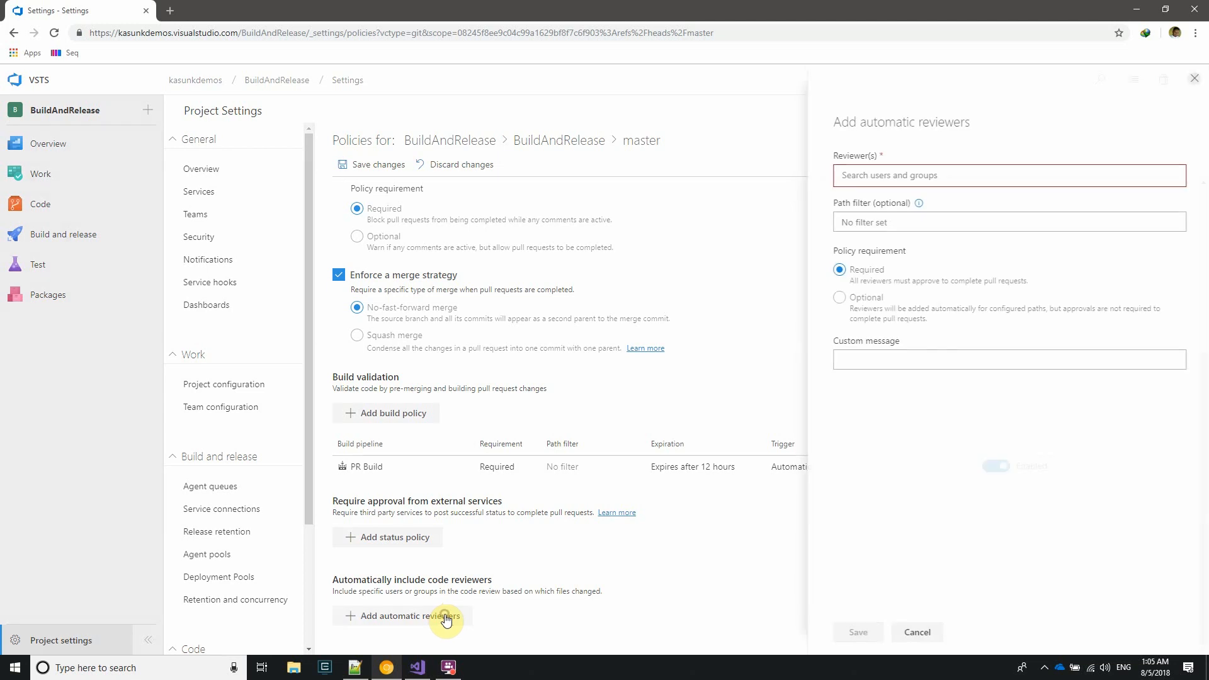
left_click(1052, 175)
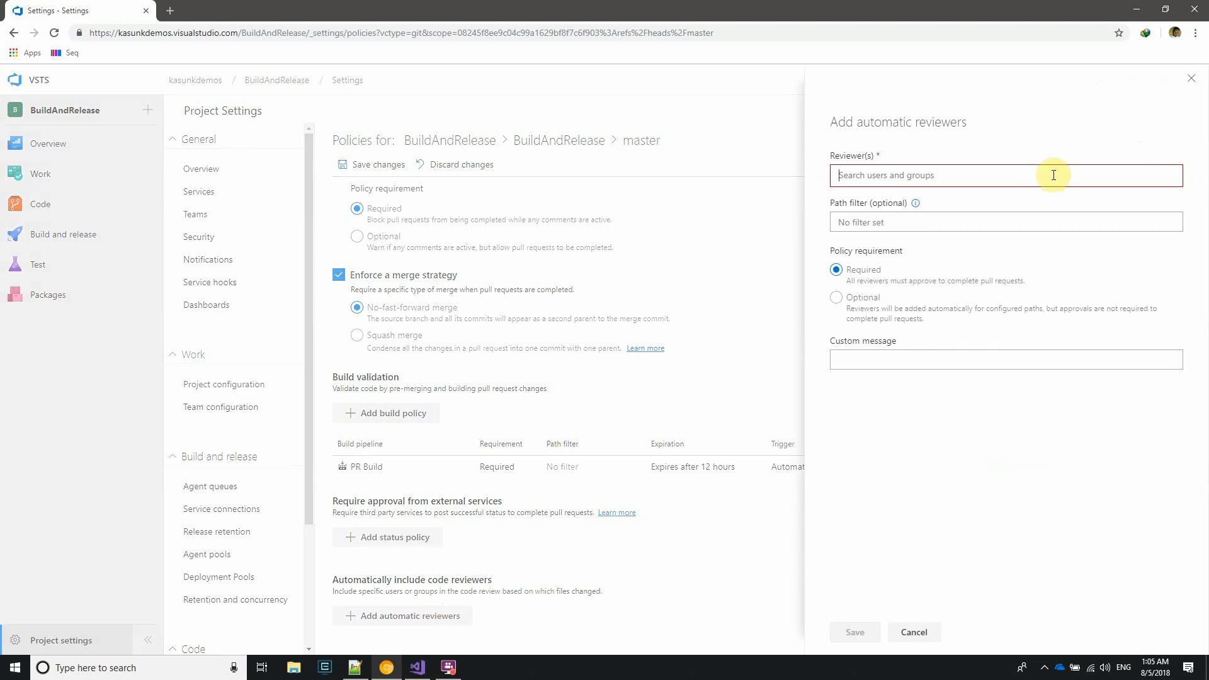
type("Kasun")
left_click(972, 203)
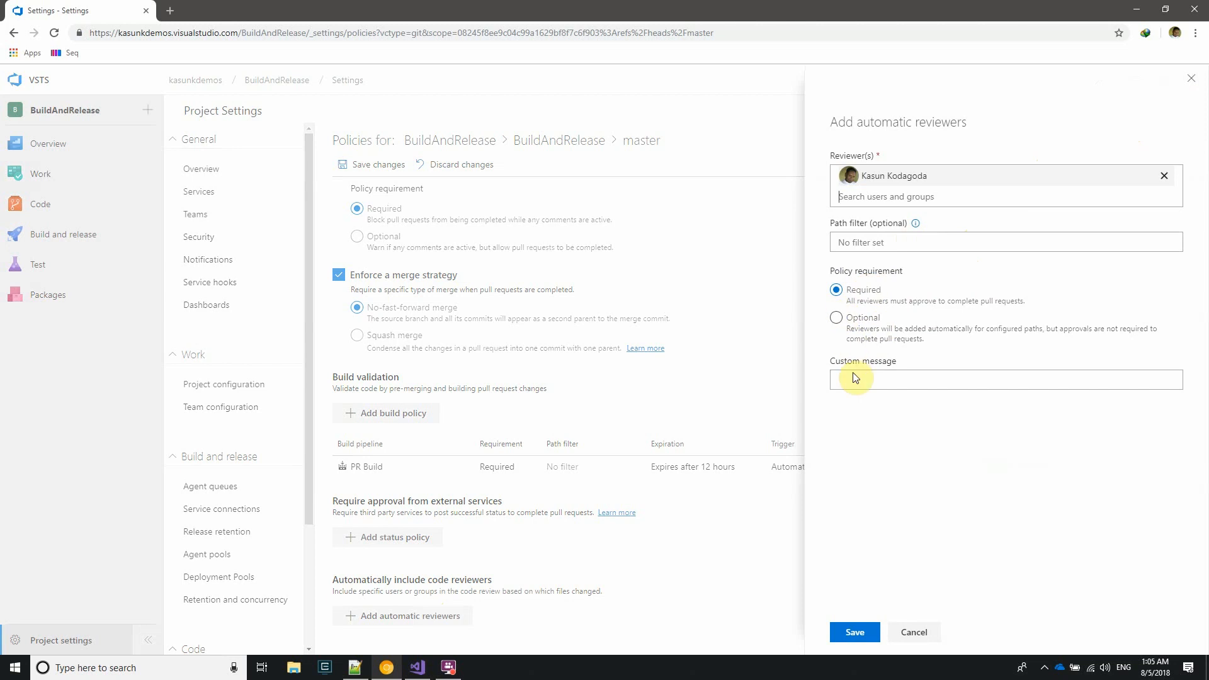
left_click(881, 386)
left_click(860, 632)
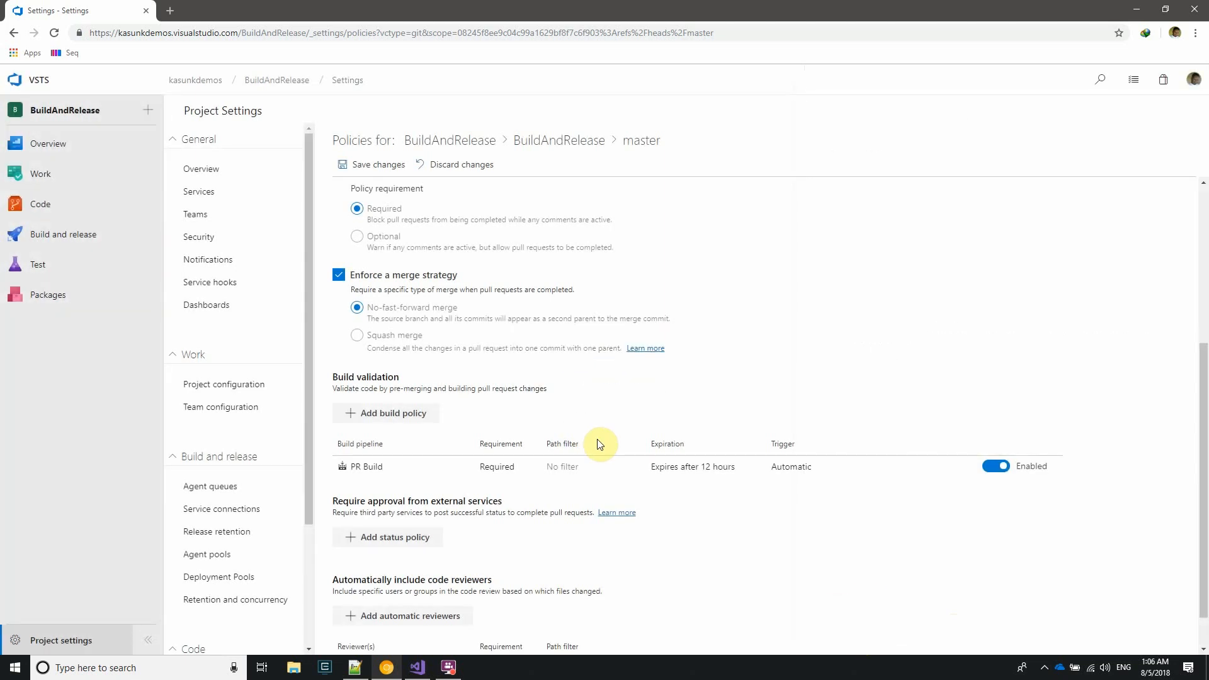
Review and save the policy changes for the master branch, then return to the repository's branches list
scroll(599, 444, "up", 5)
scroll(510, 396, "down", 5)
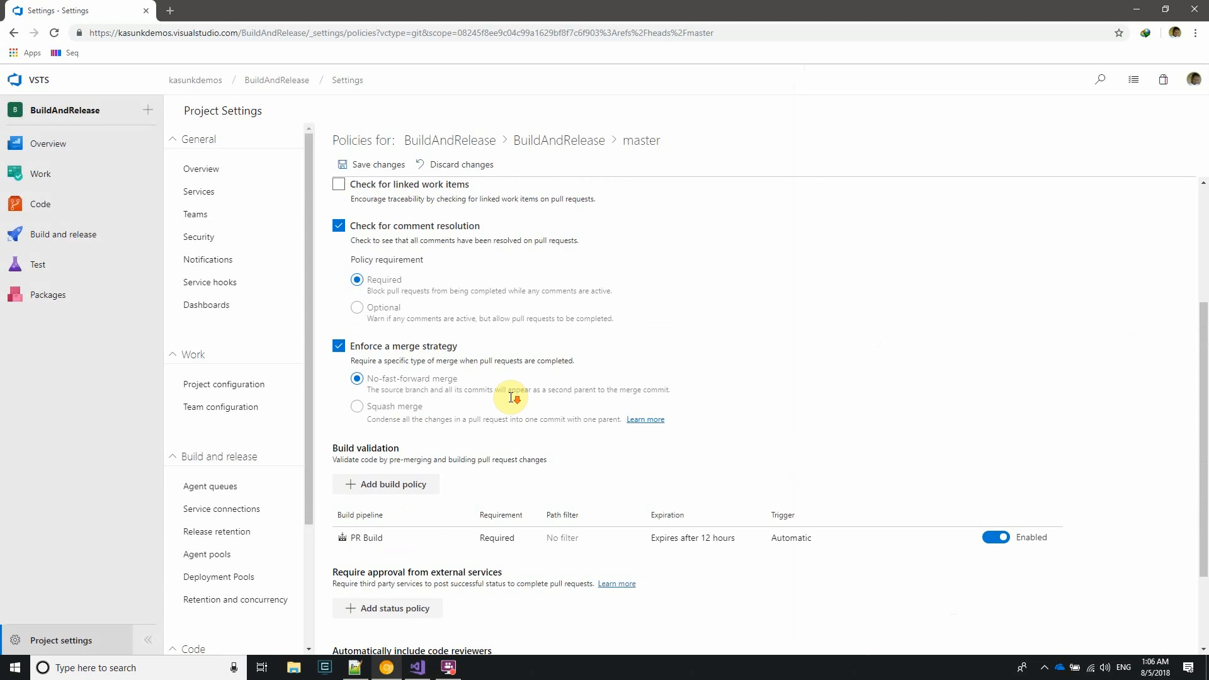
scroll(511, 400, "up", 5)
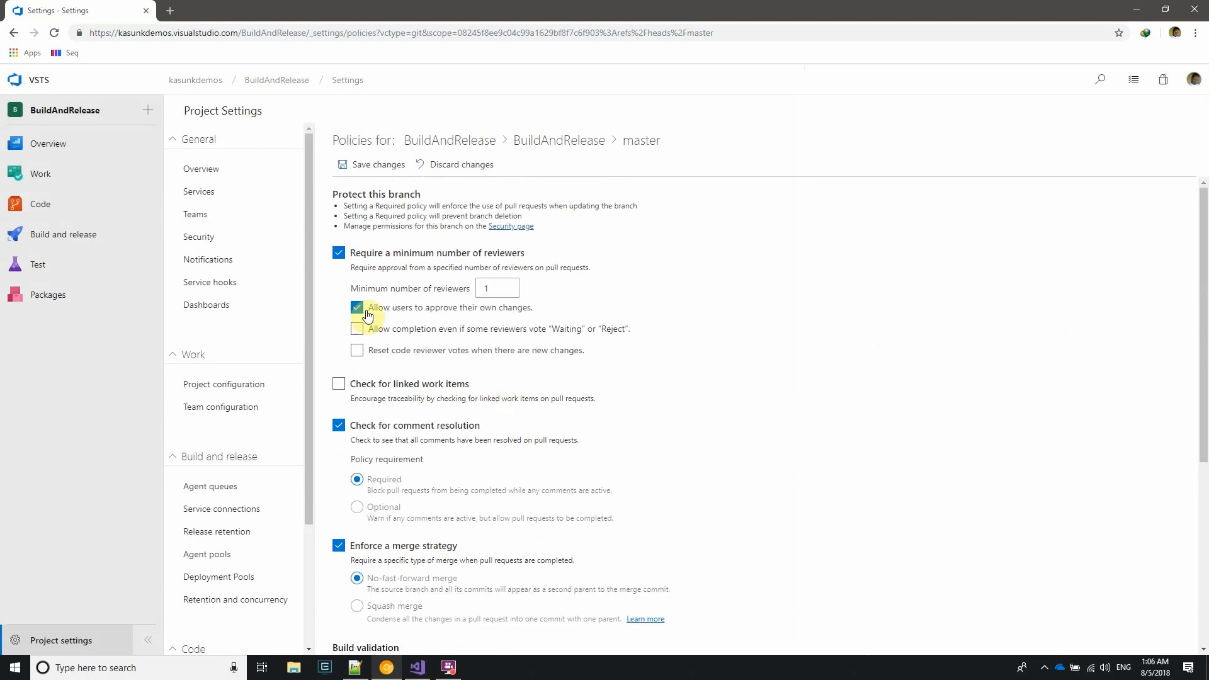
left_click(376, 168)
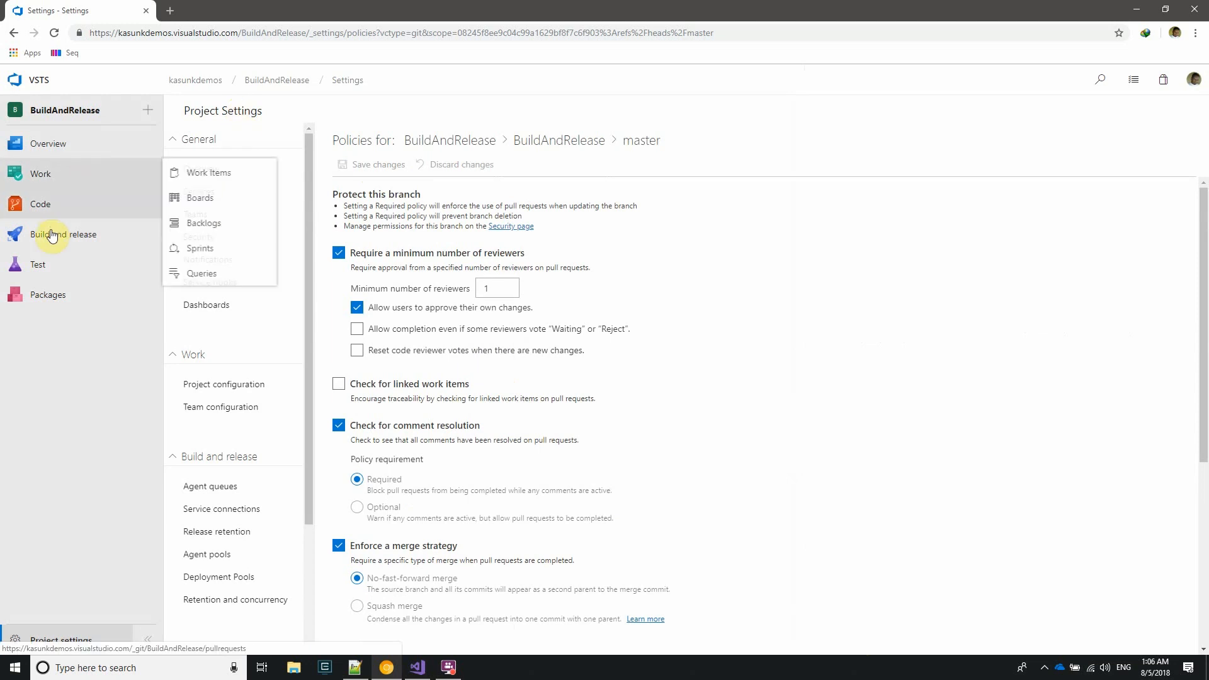
mouse_move(42, 207)
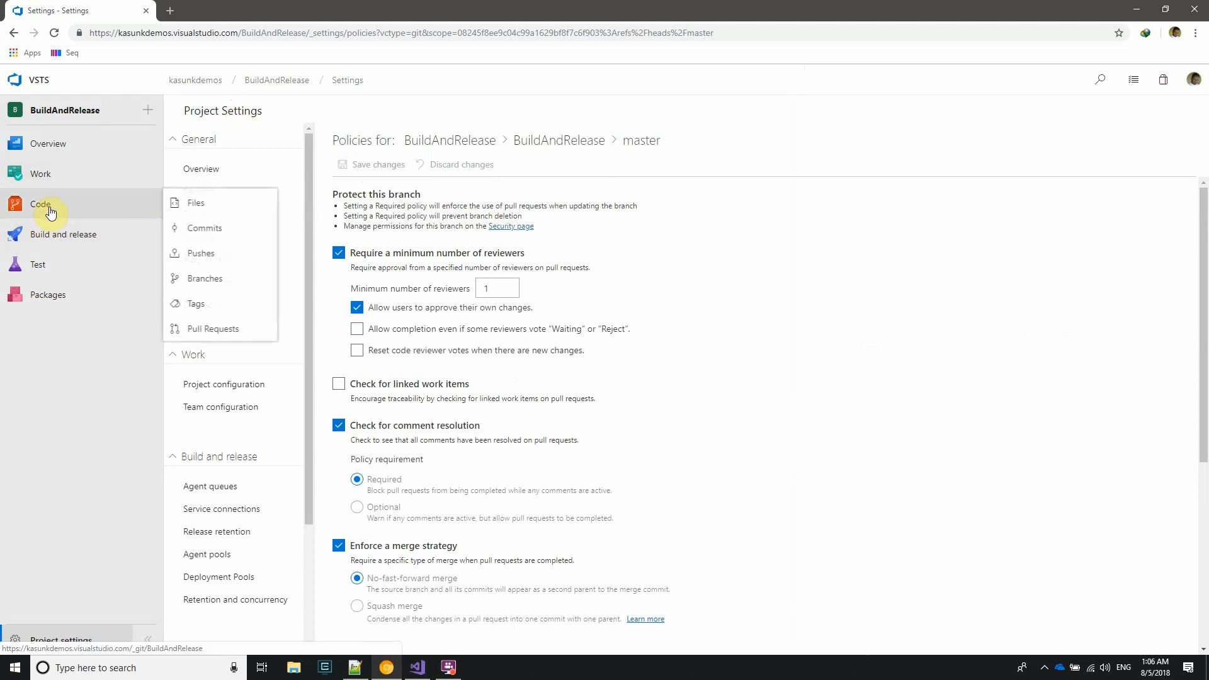
left_click(188, 277)
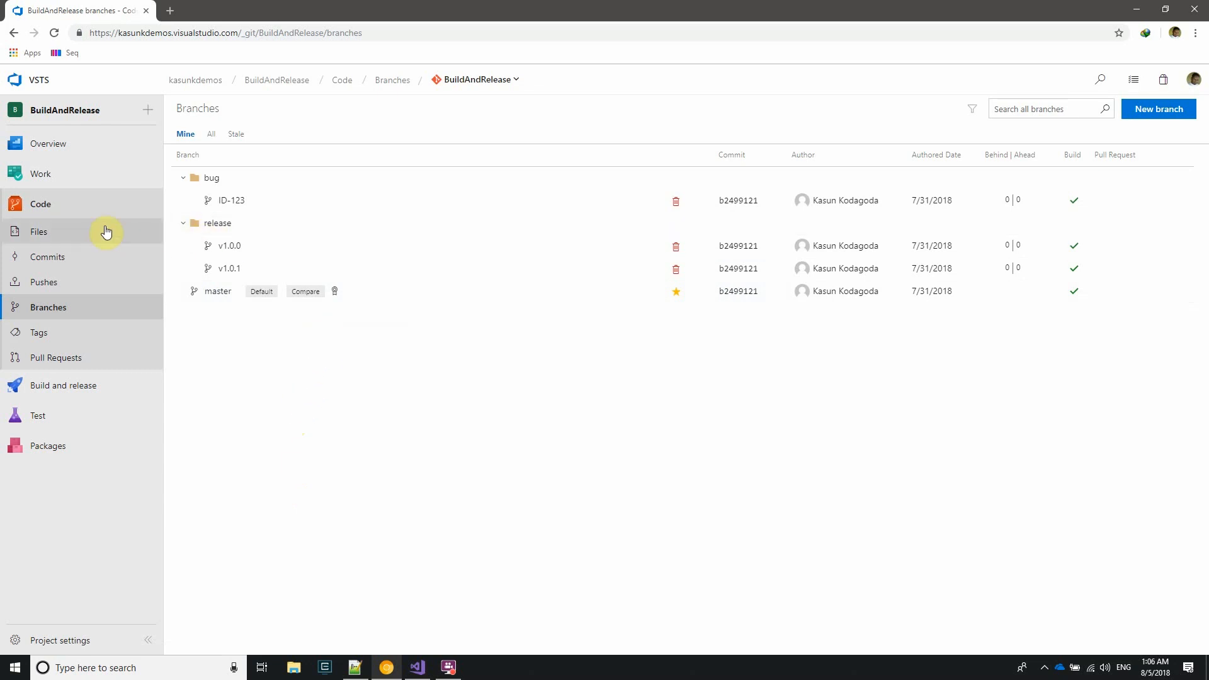
Open the BuildAndRelease Build pipeline for editing
left_click(48, 385)
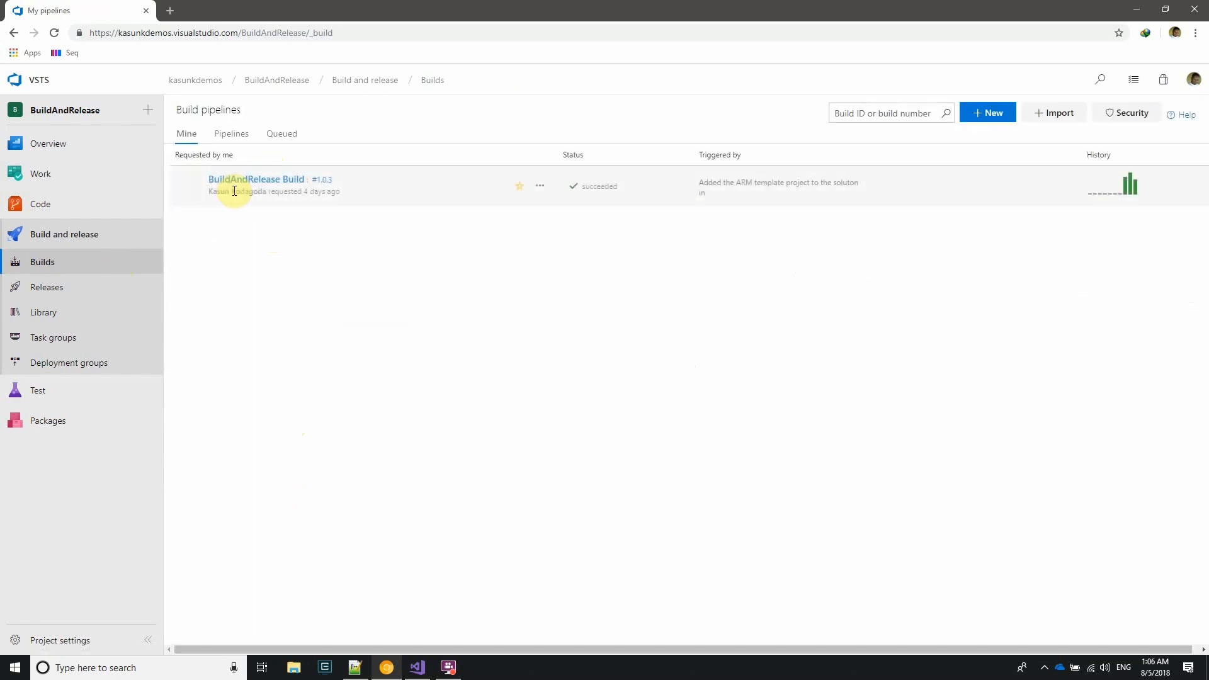
left_click(540, 189)
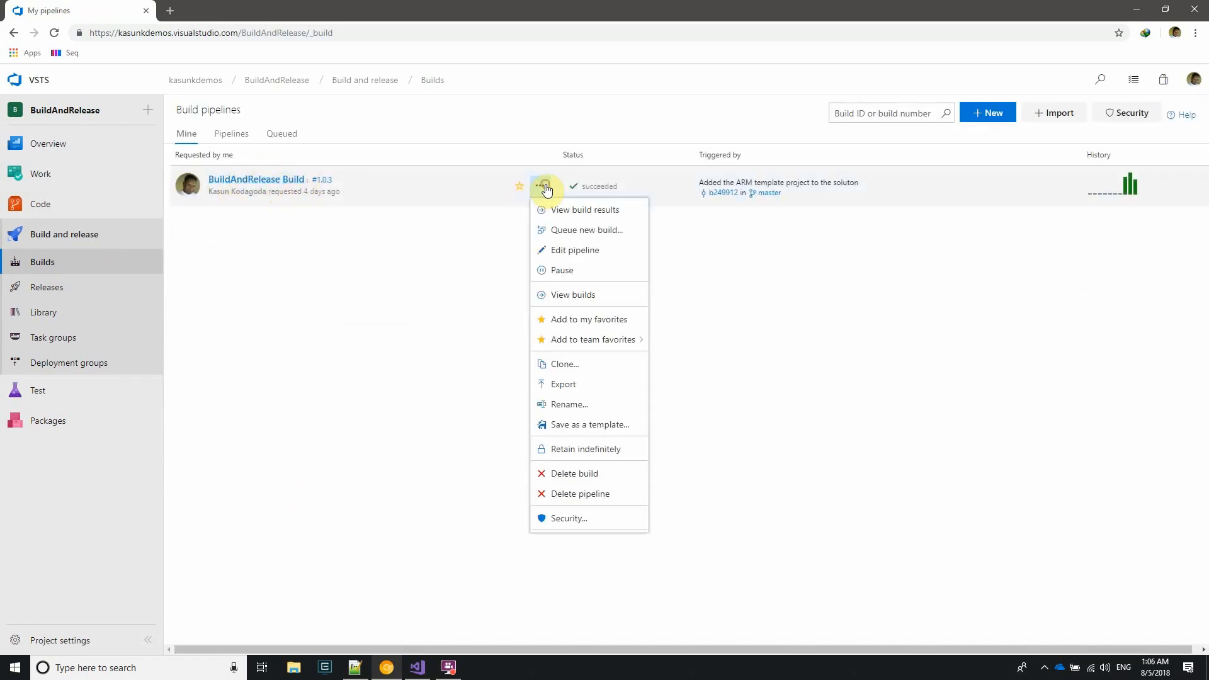
left_click(545, 247)
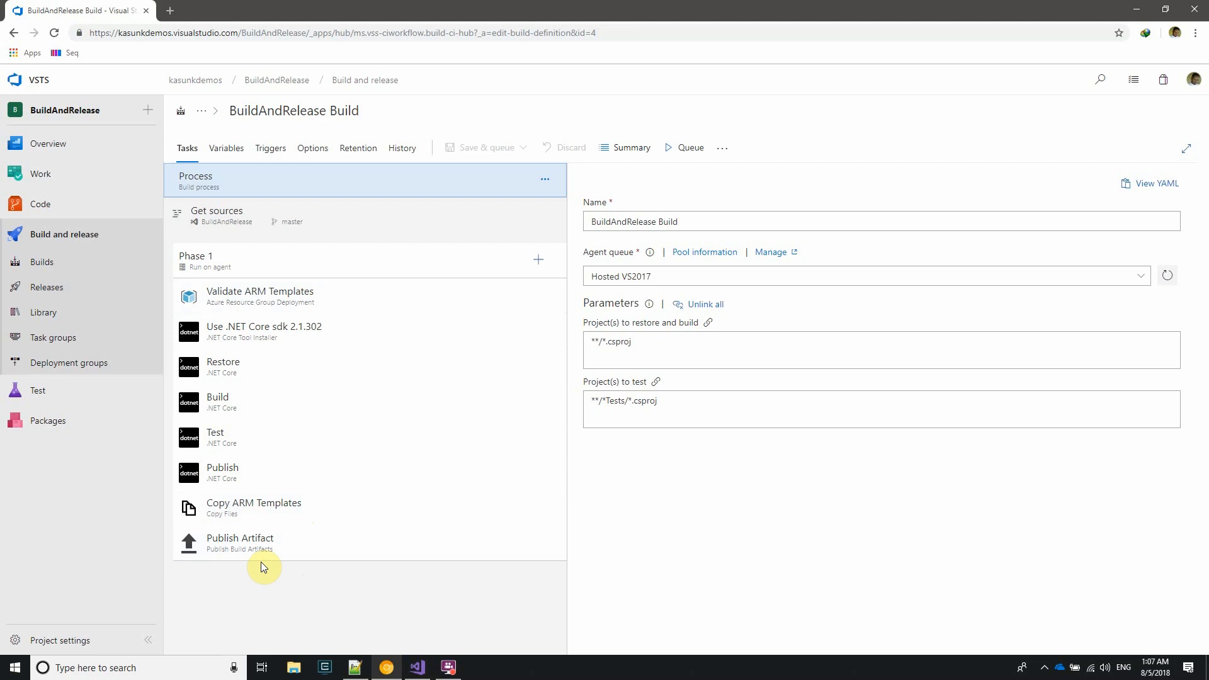
Set the Copy ARM Templates task to run under the custom condition and(succeeded(), ne(variables['Build.Reason'], 'PullRequest'))
left_click(280, 522)
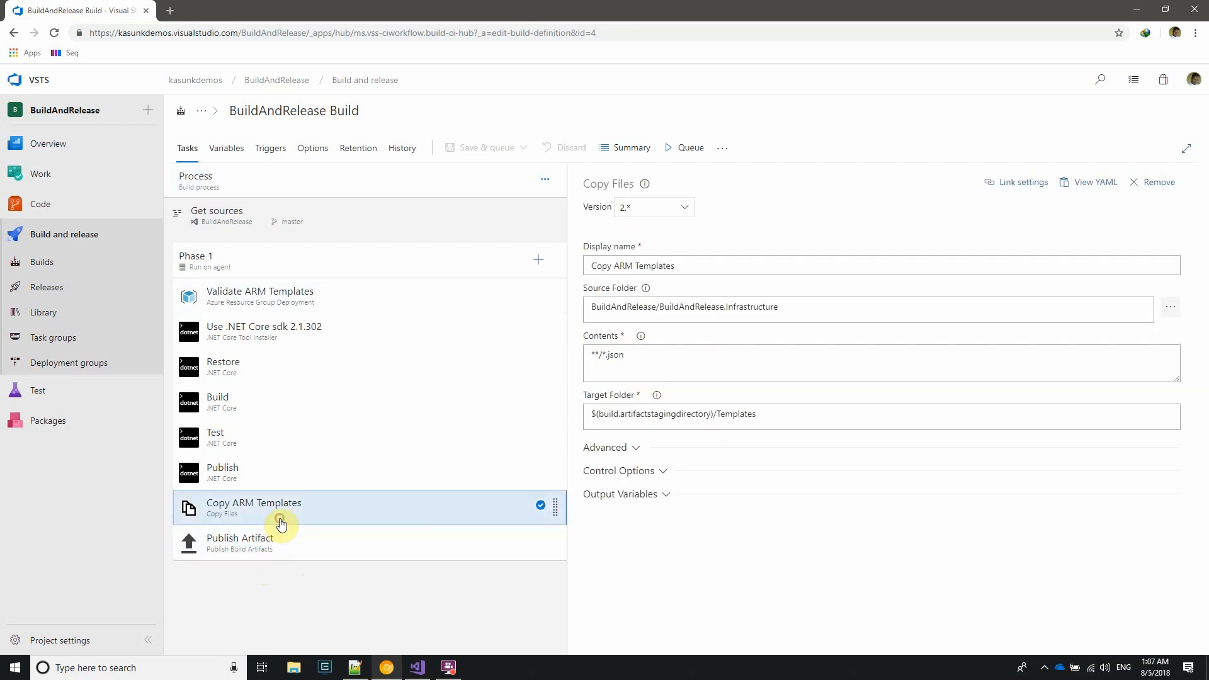
left_click(664, 464)
scroll(666, 464, "down", 1)
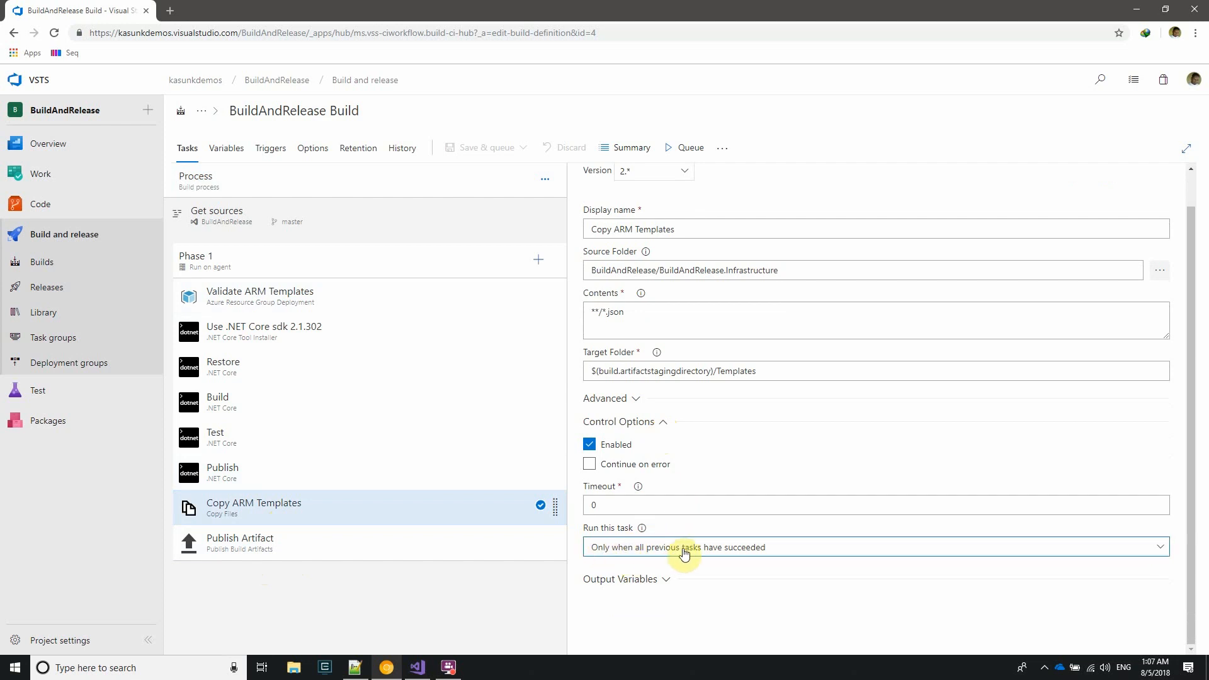
left_click(804, 548)
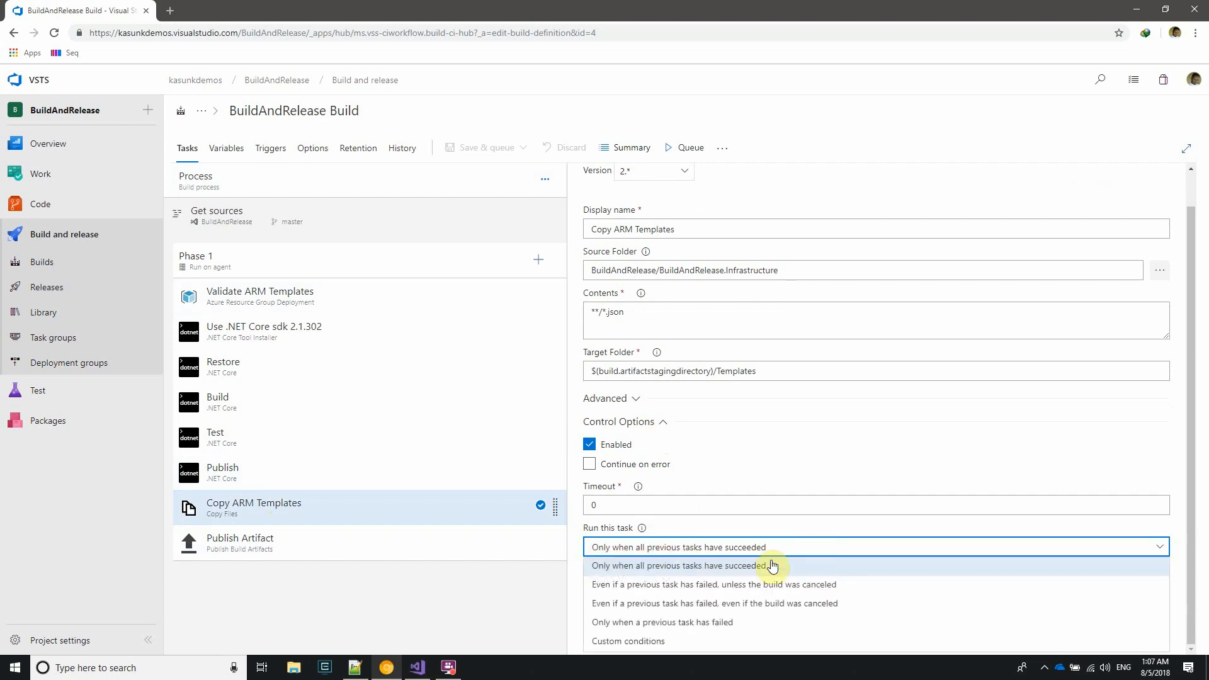
left_click(618, 641)
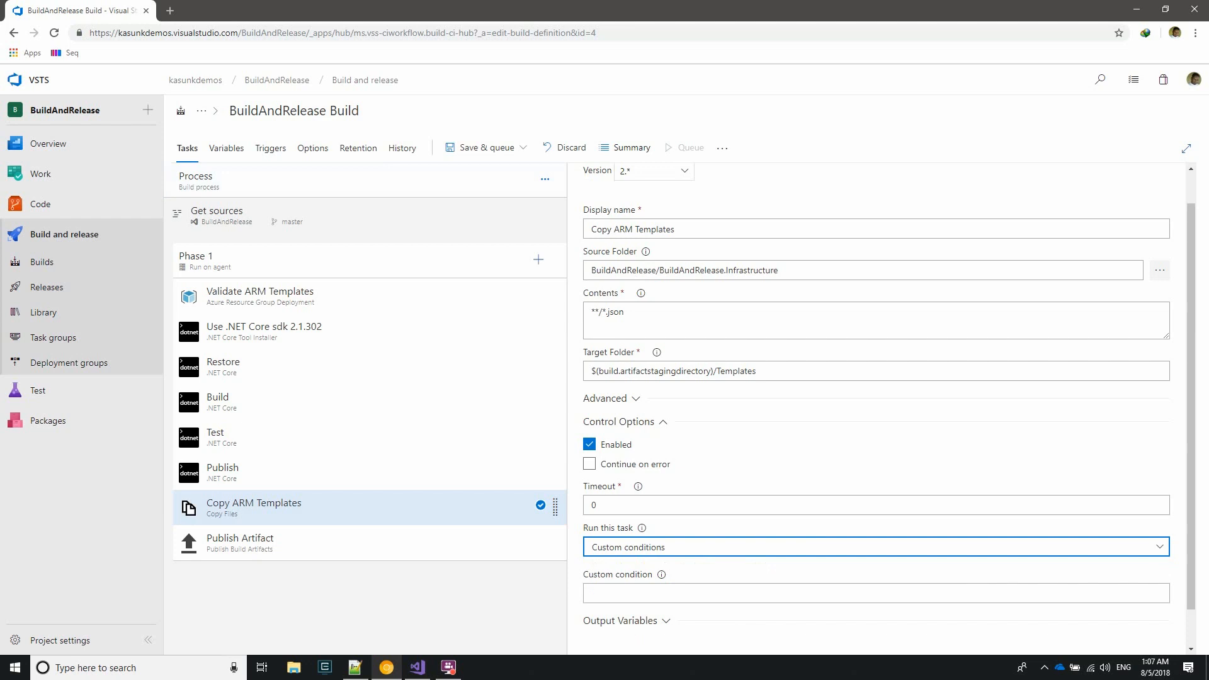
key("alt+Tab")
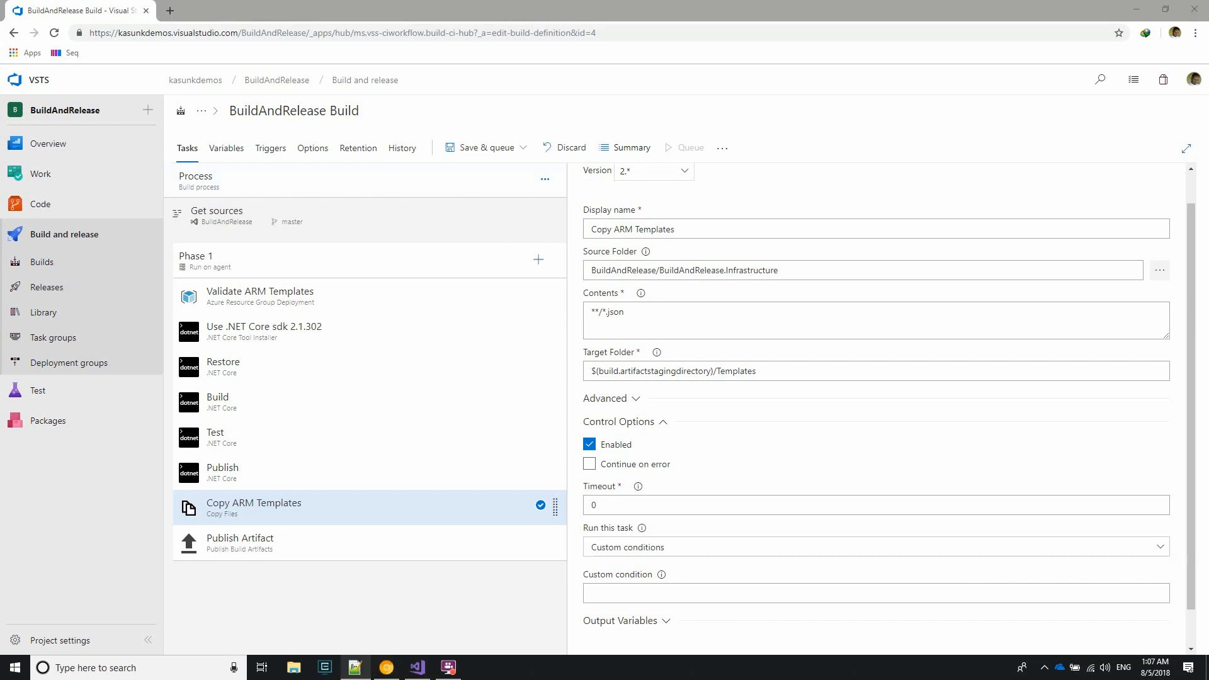
left_click(684, 592)
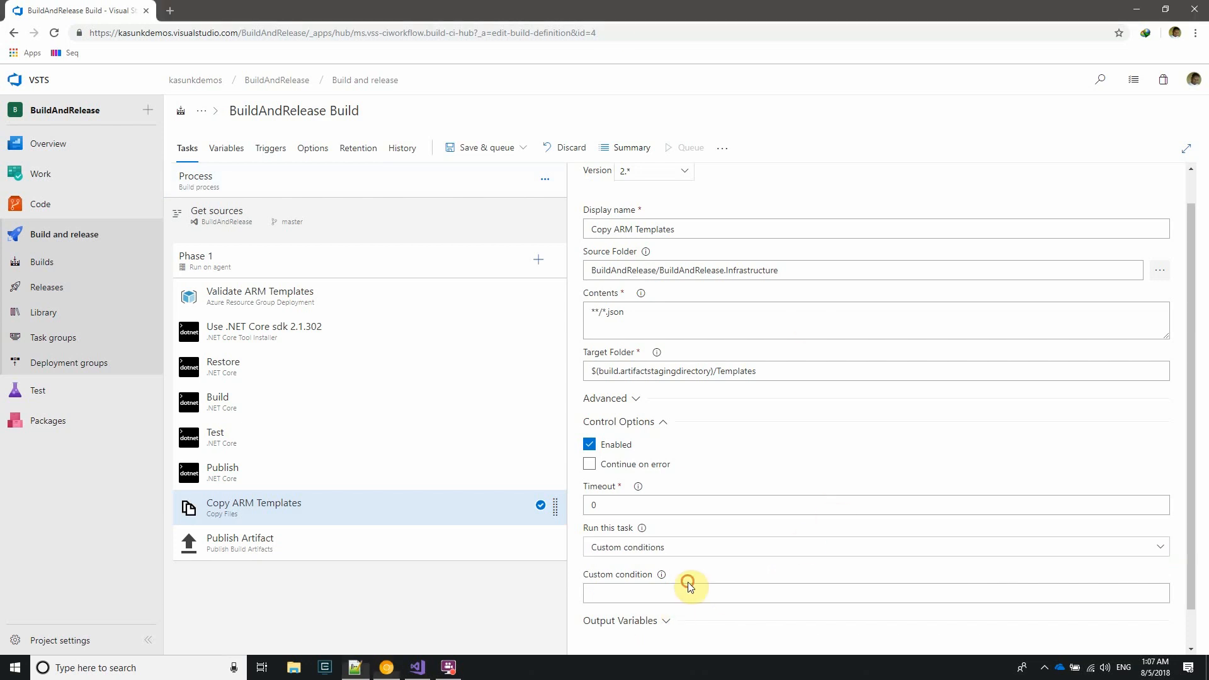
key("ctrl+v")
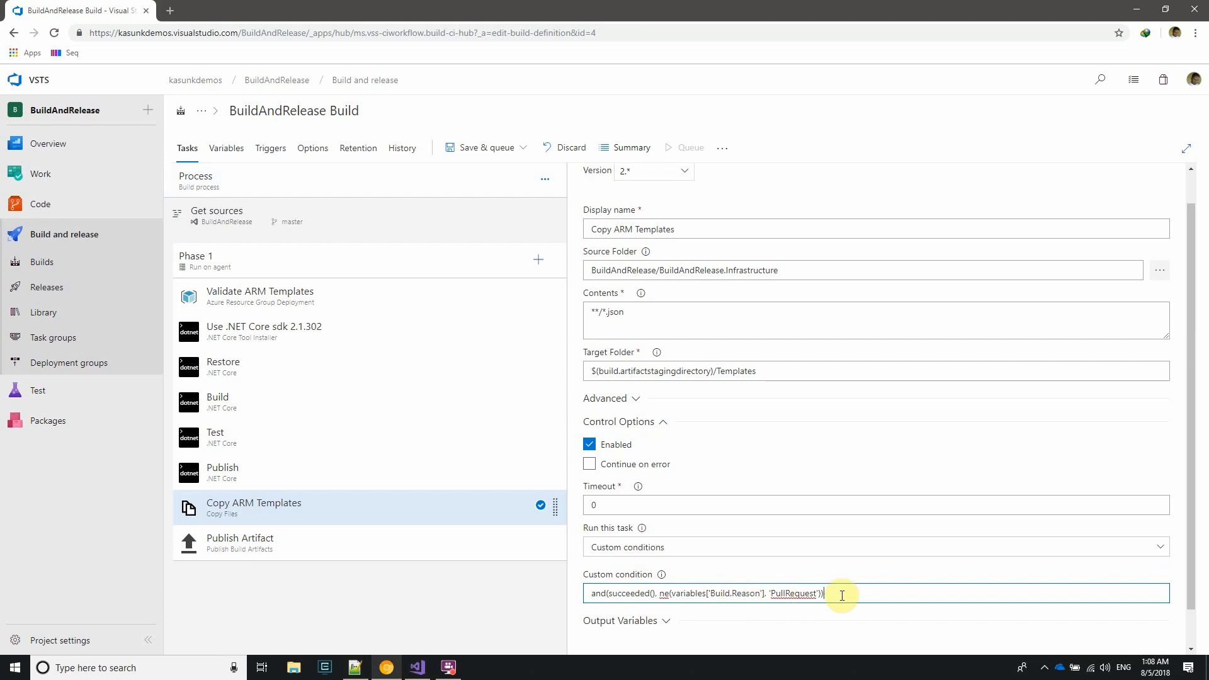
left_click_drag(841, 593, 523, 572)
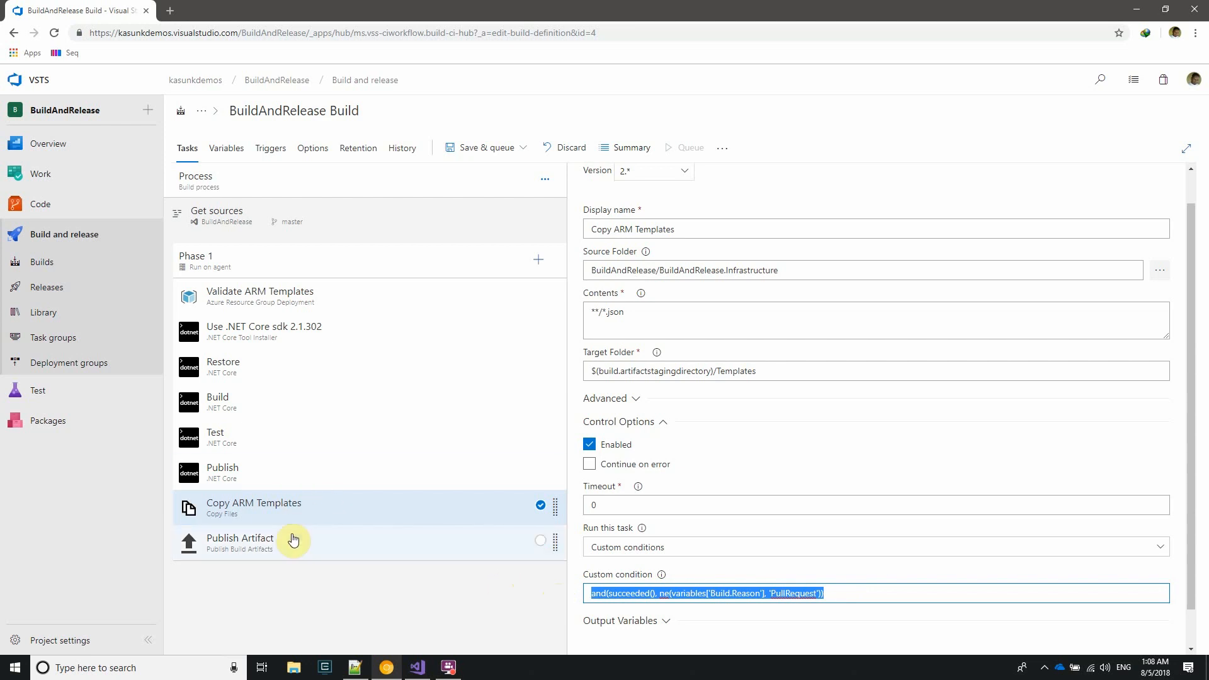
scroll(702, 553, "down", 1)
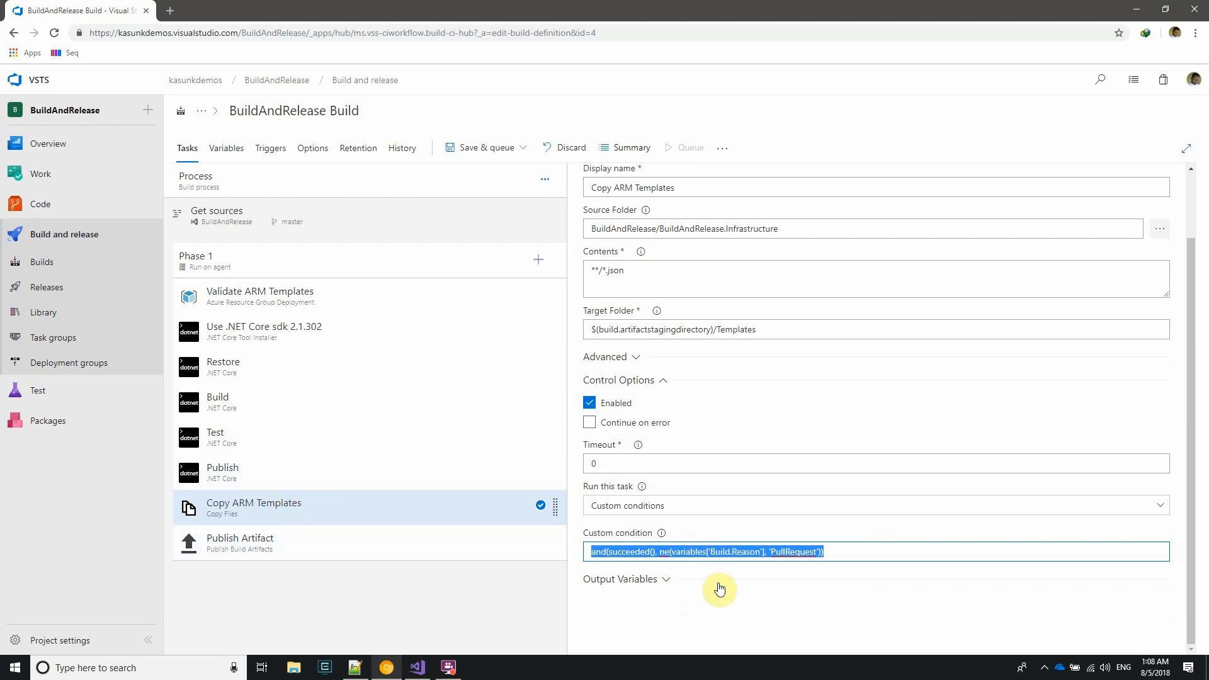
left_click(682, 553)
double_click(662, 553)
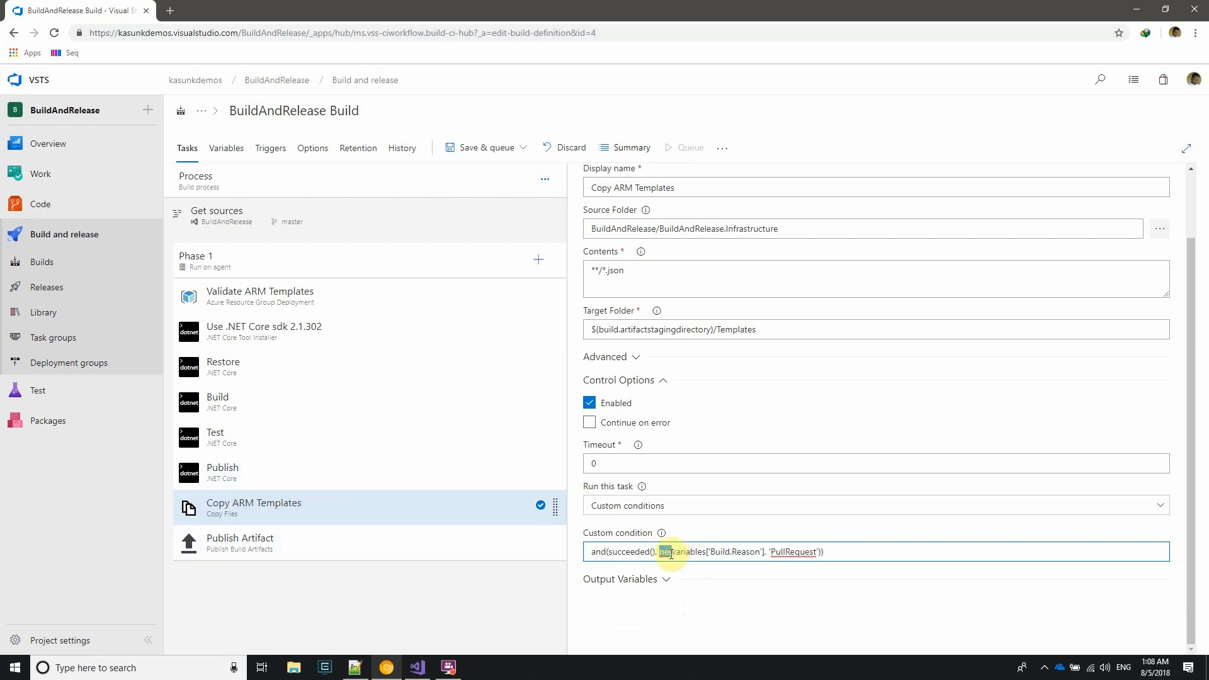
left_click(871, 554)
Apply the Copy ARM Templates task's custom condition, and(succeeded(), ne(variables['Build.Reason'], 'PullRequest')), to the Publish Artifact task
left_click_drag(830, 553, 585, 552)
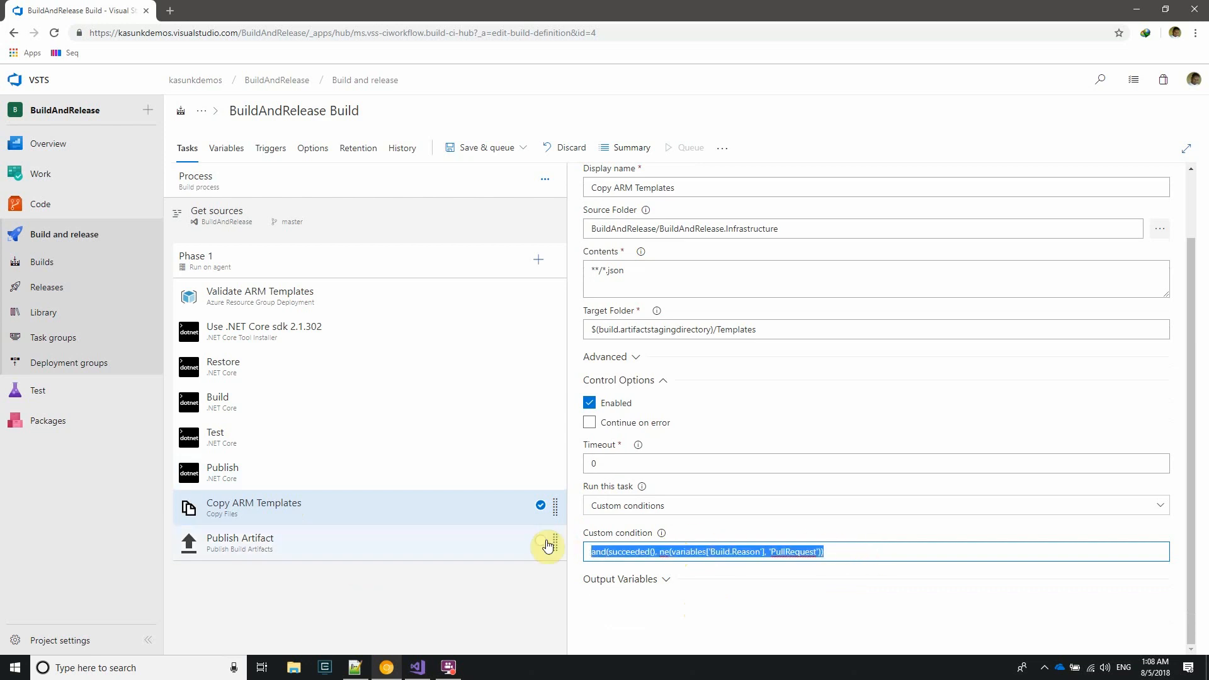
left_click(248, 542)
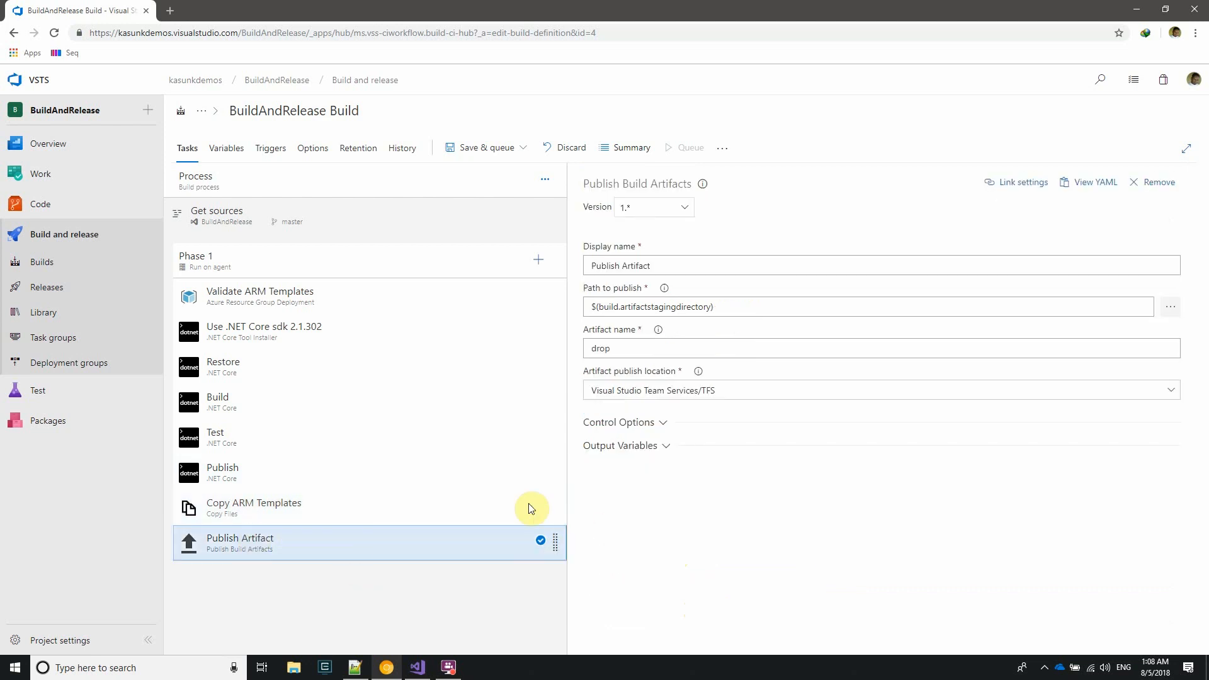
left_click(661, 427)
left_click(663, 595)
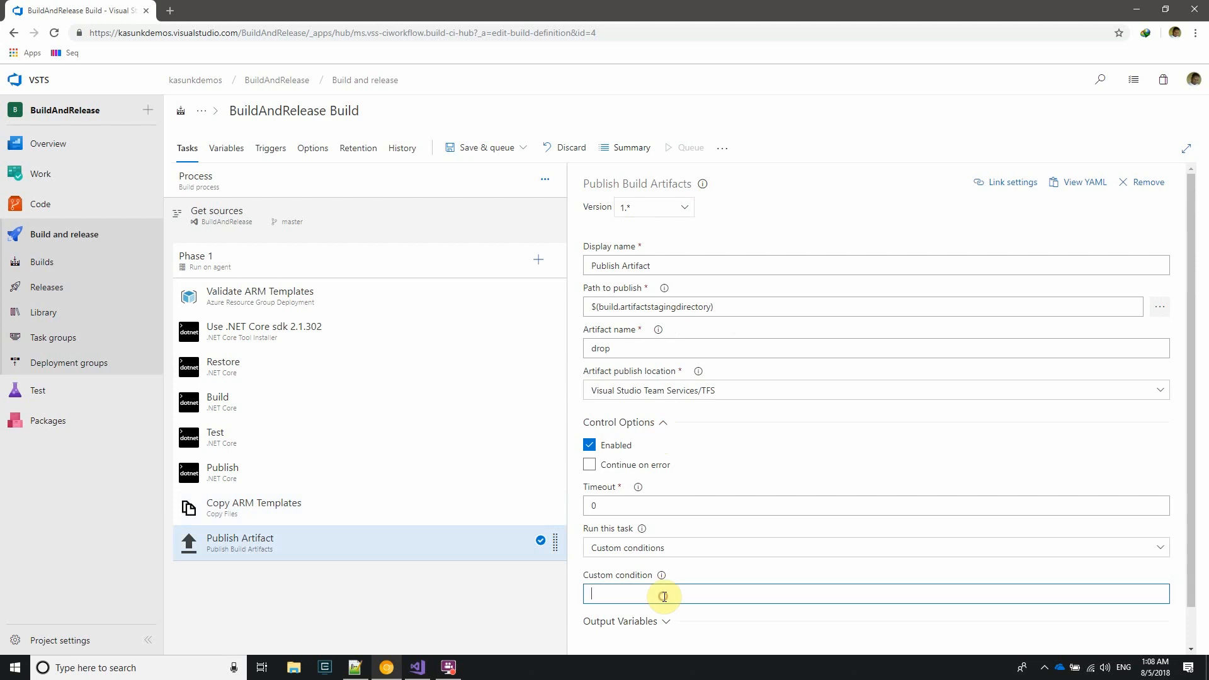
key("ctrl+v")
left_click(312, 598)
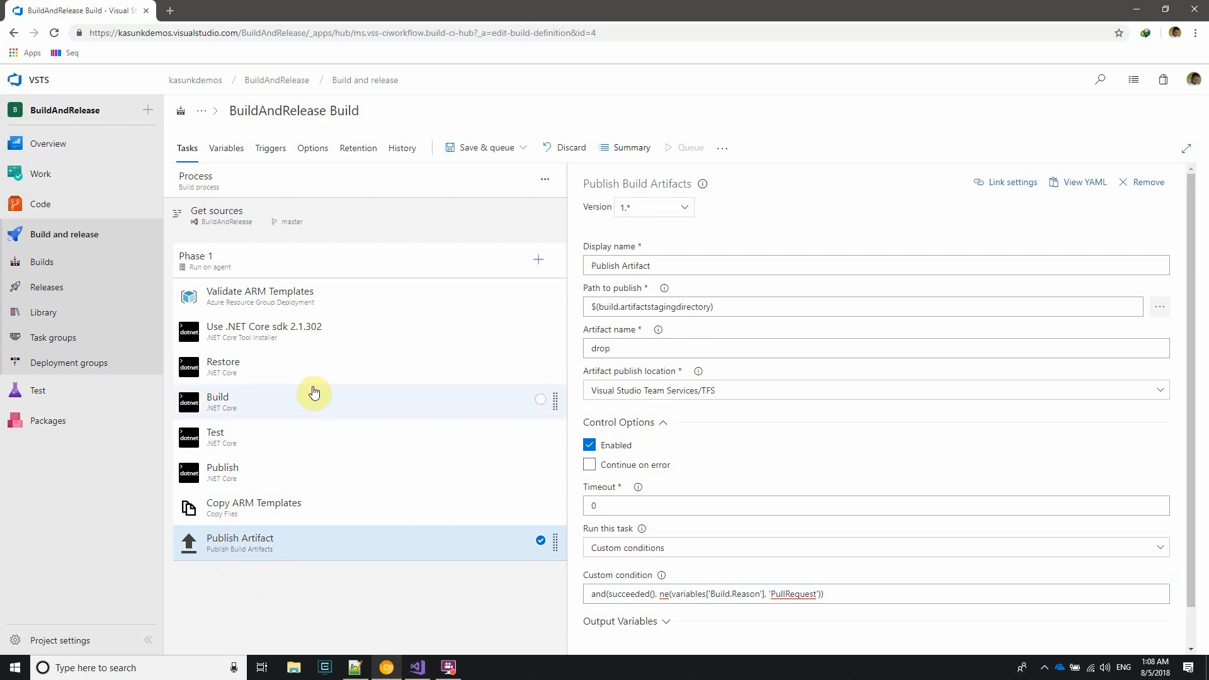
Save the changes to the BuildAndRelease Build pipeline without queuing a build
left_click(491, 151)
left_click(473, 195)
left_click(684, 416)
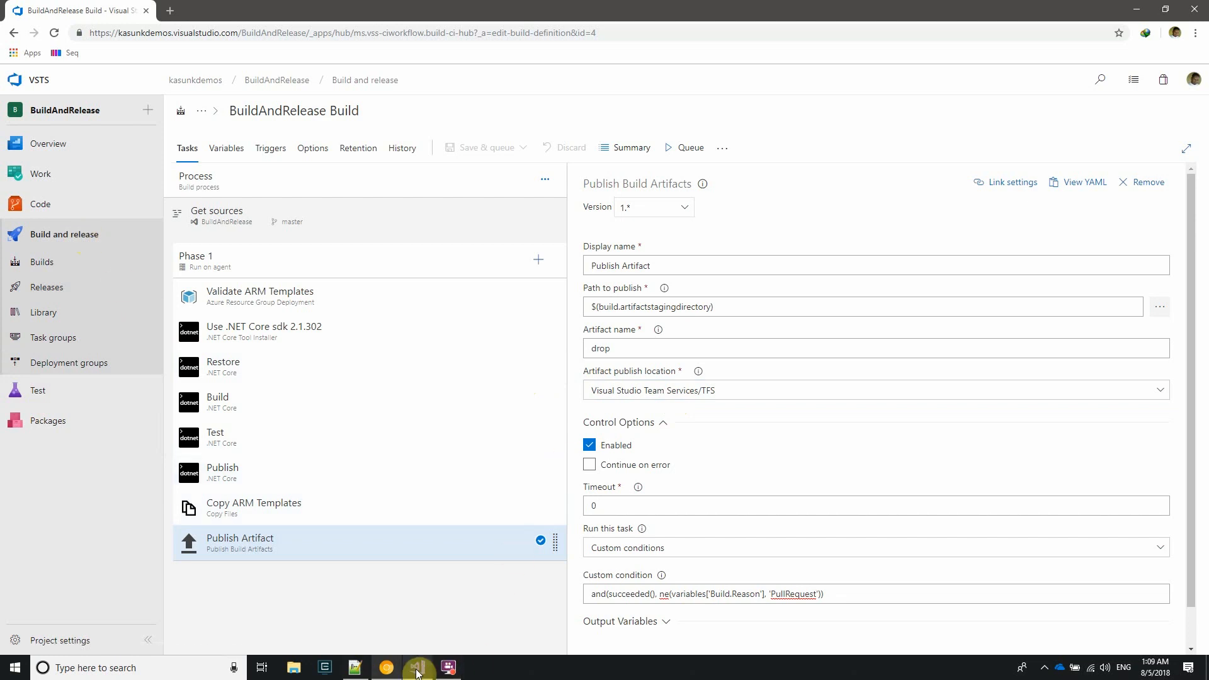
Switch to the PowerShell terminal and list the repository's commit history with git log --oneline
left_click(325, 668)
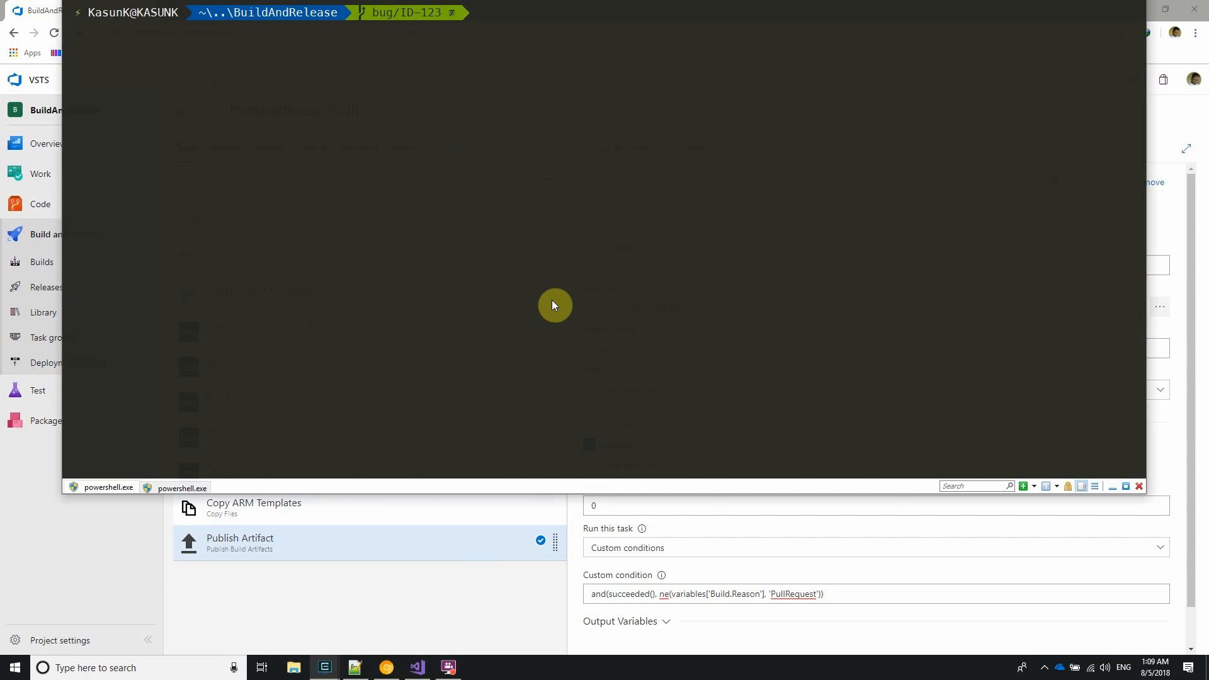
type("git log --oneline")
key("Return")
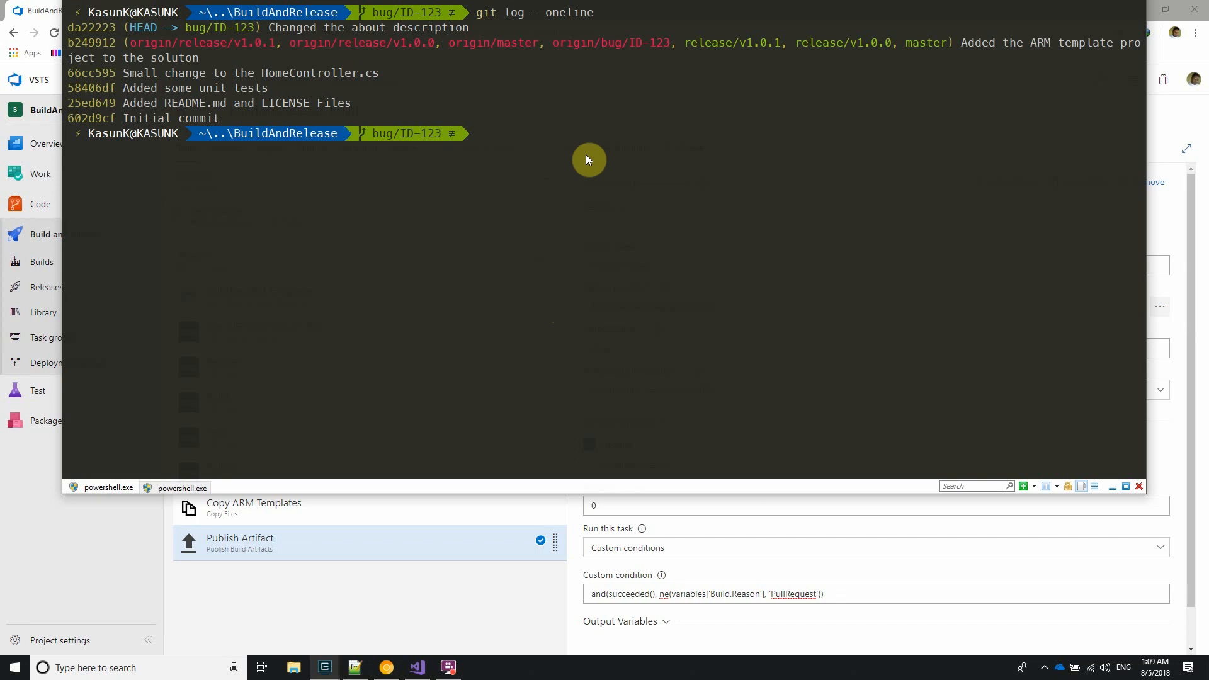
Push the bug/ID-123 branch to origin with git push and return to the browser
type("git push origin bug")
key("Tab")
key("Return")
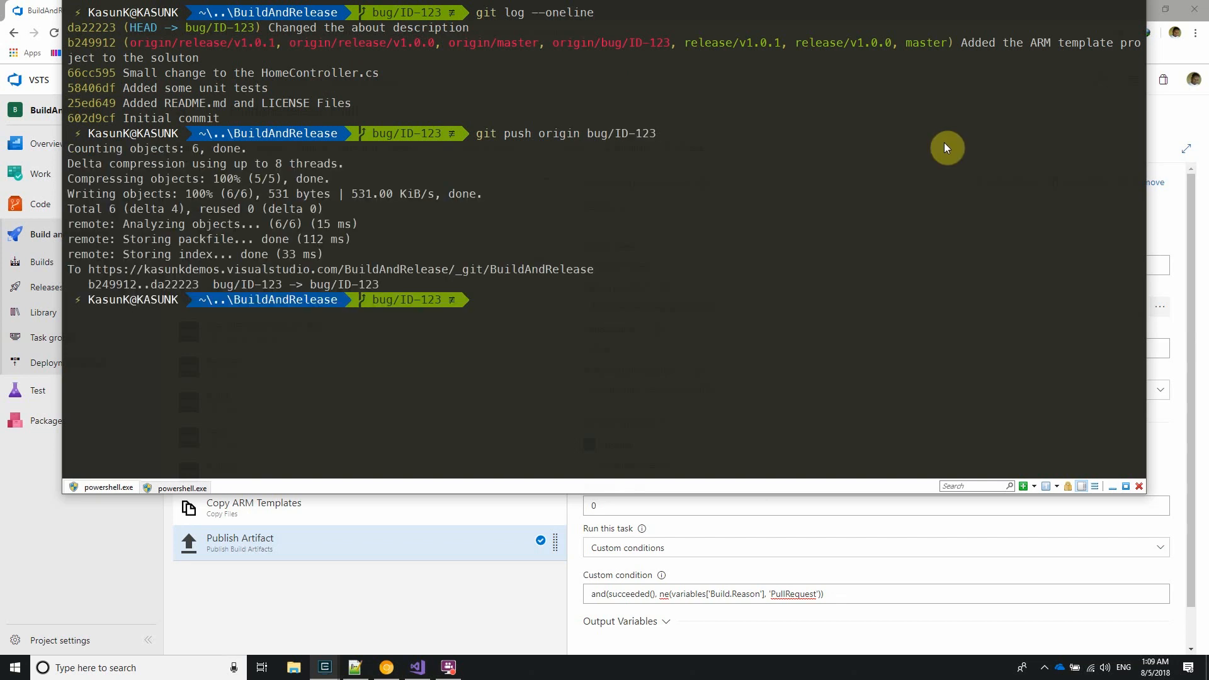
key("ctrl+grave")
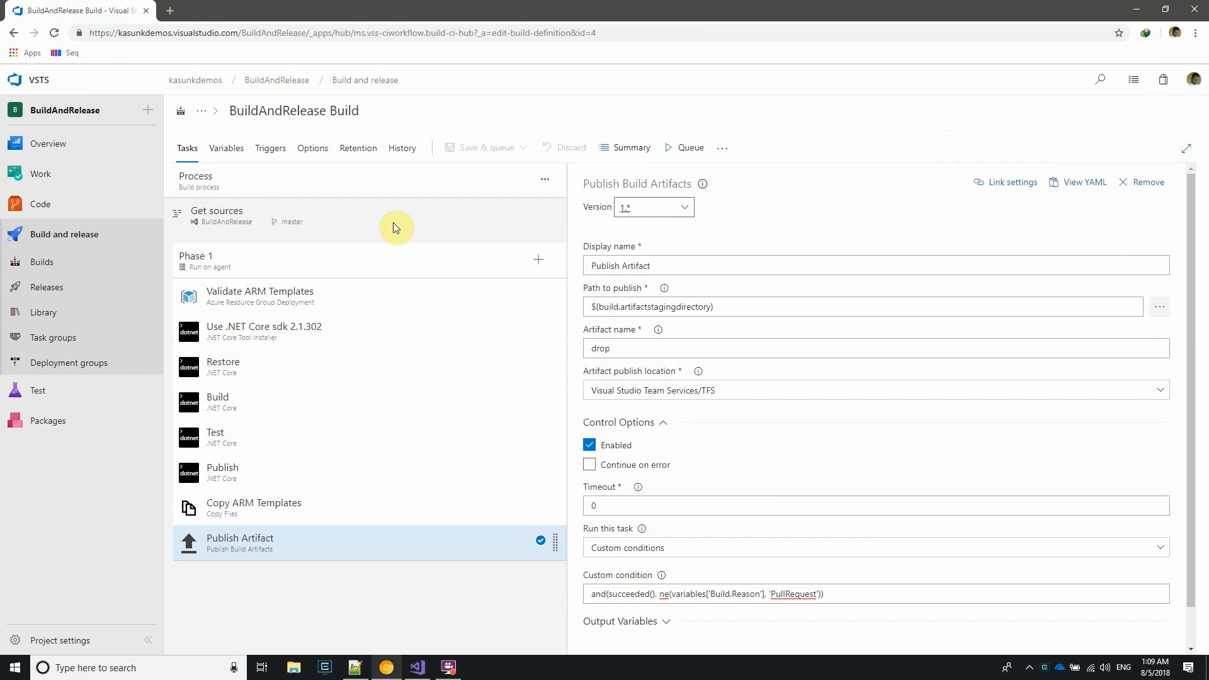
Create a pull request from bug/ID-123 into master, keeping the title and description Changed the about description
mouse_move(35, 208)
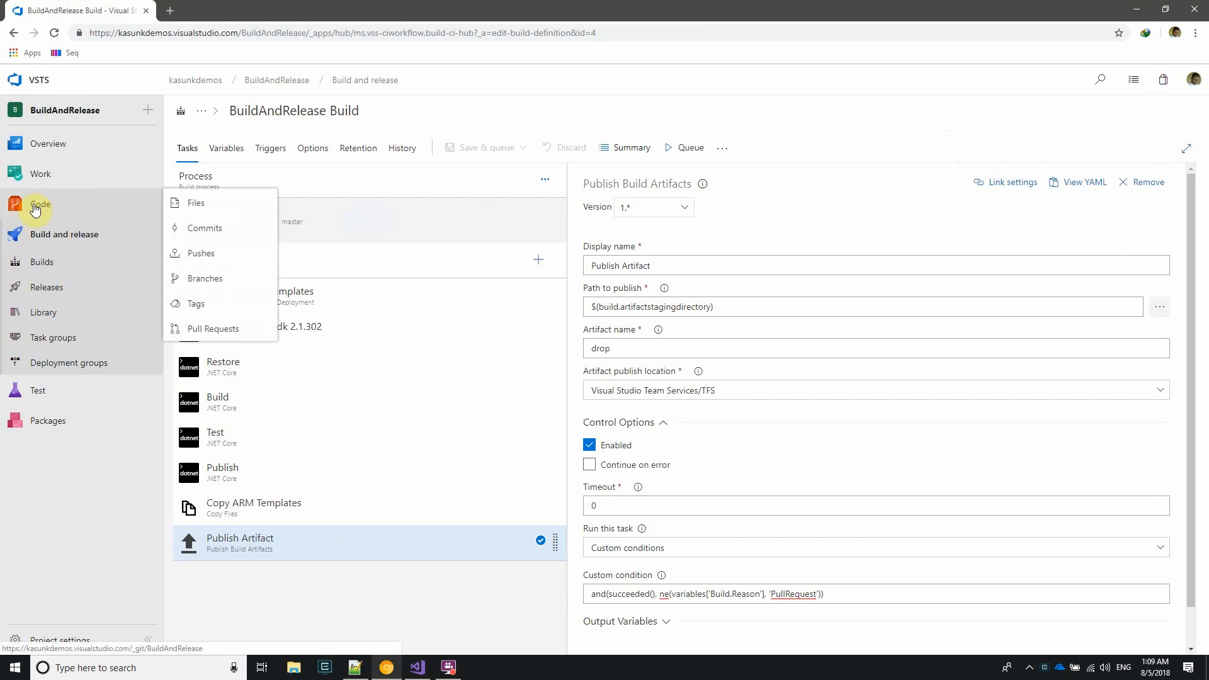
left_click(221, 330)
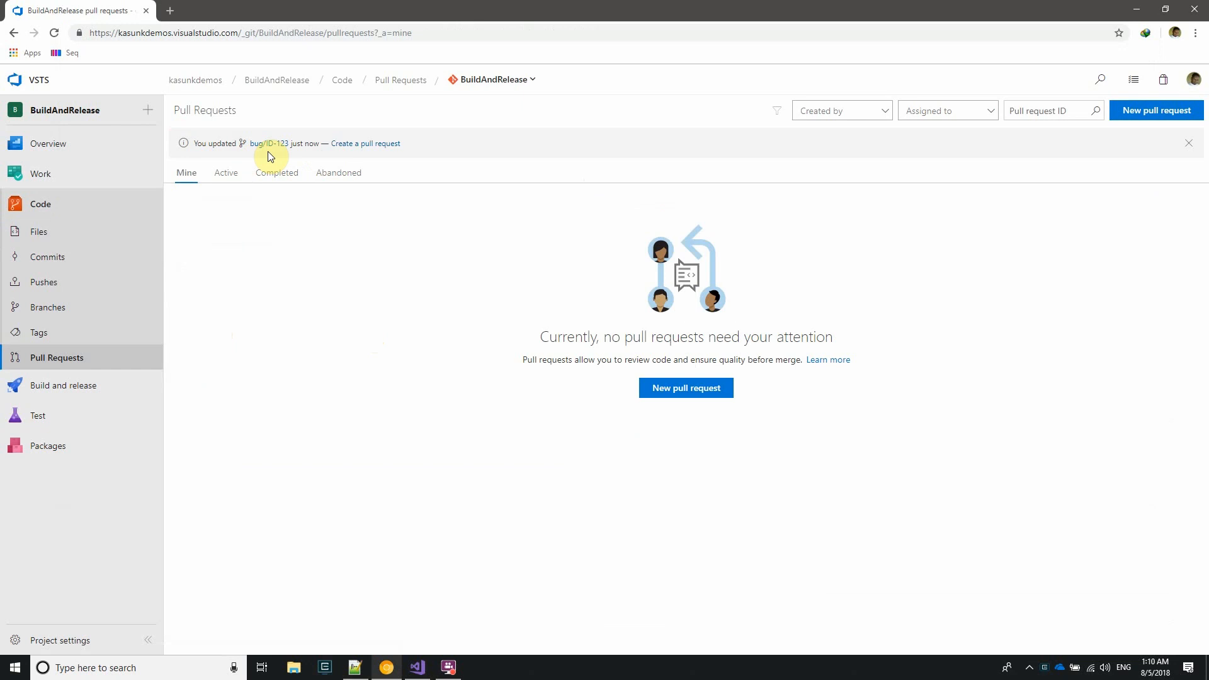
left_click(387, 145)
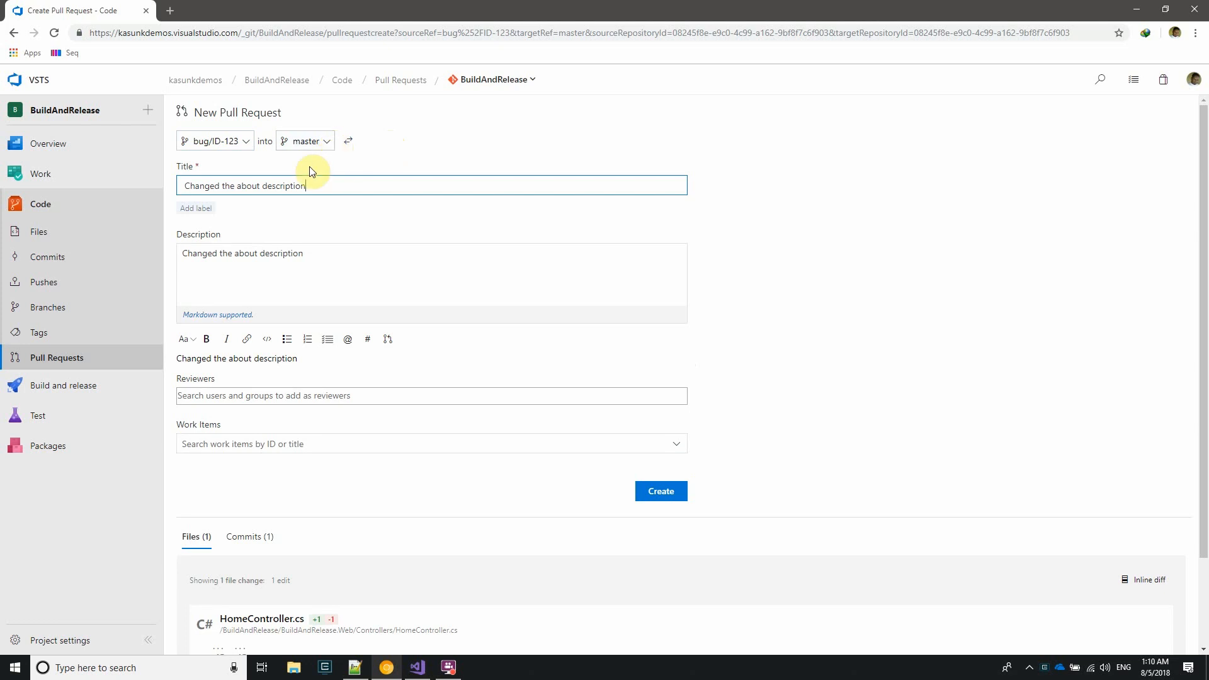
left_click_drag(318, 184, 169, 191)
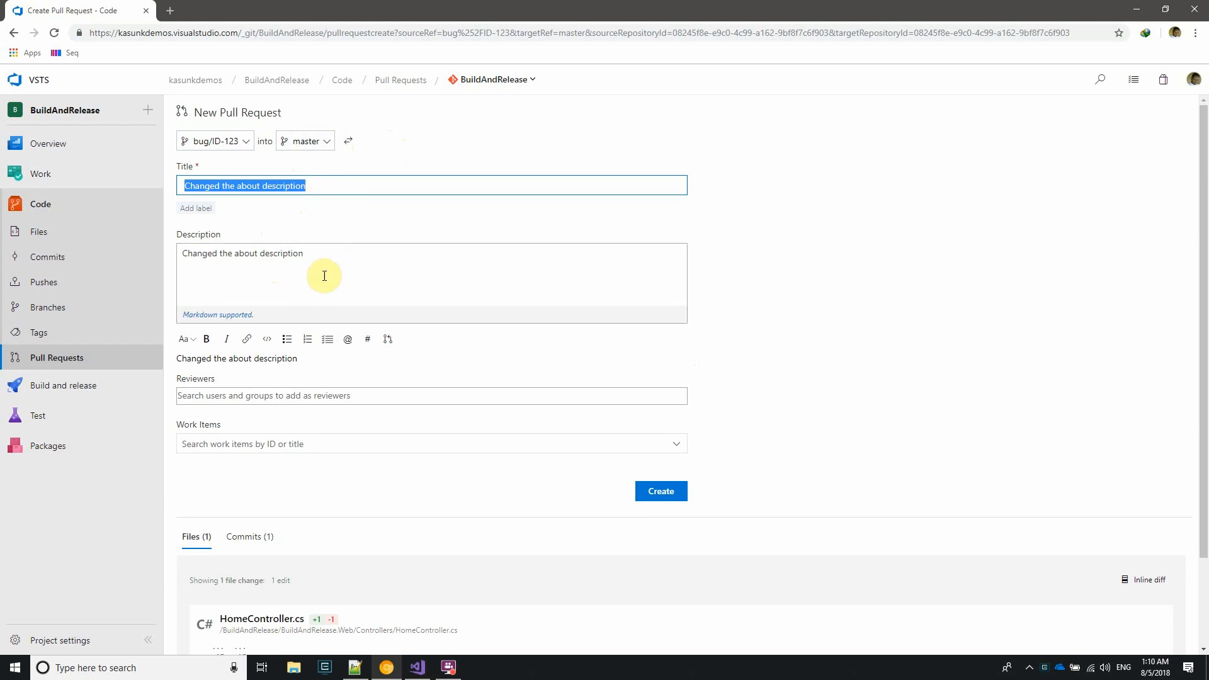
left_click(602, 378)
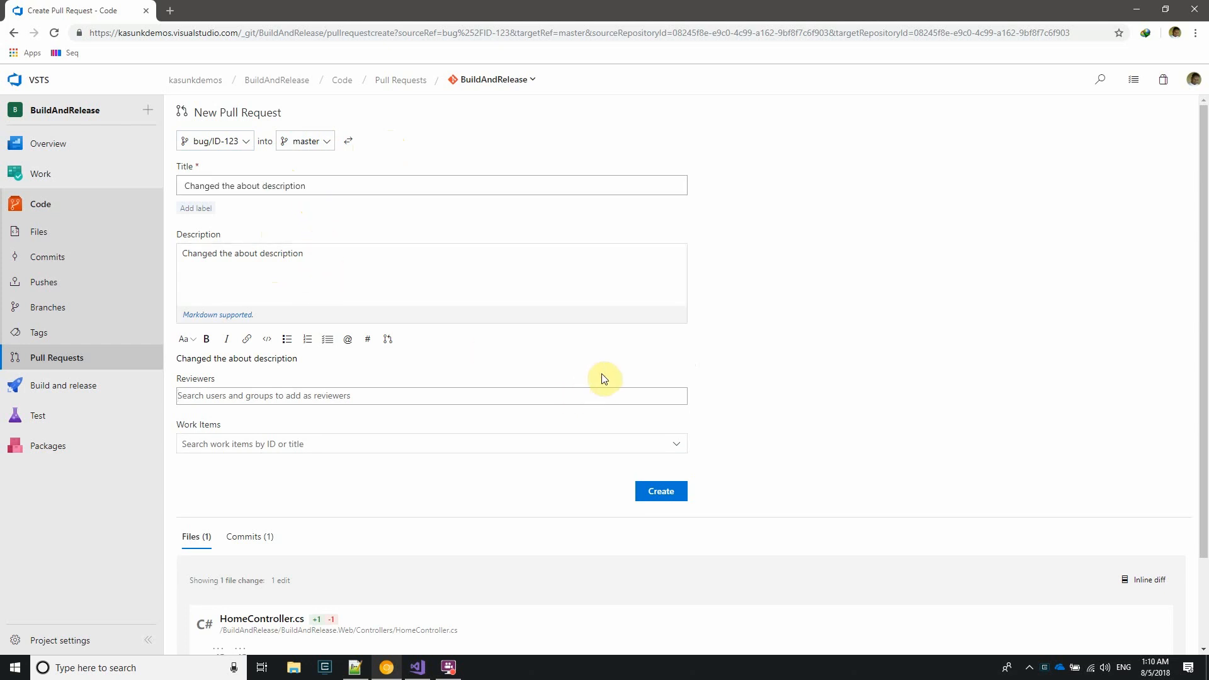
scroll(603, 378, "down", 2)
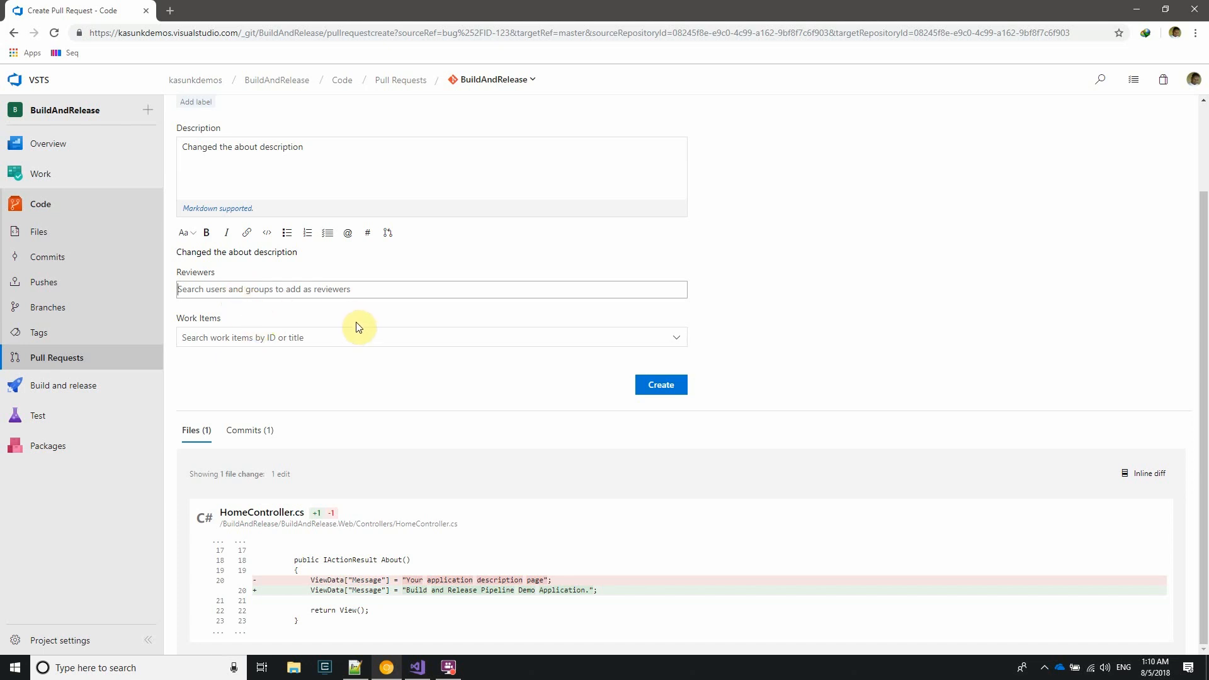
left_click(661, 386)
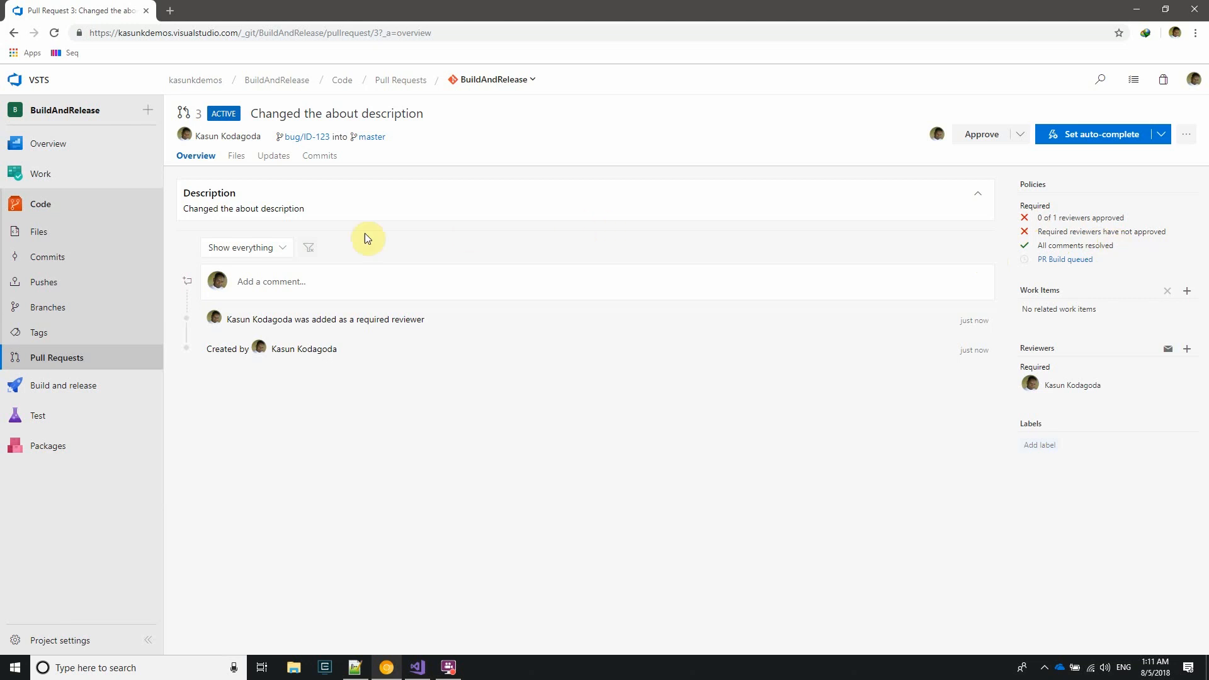
Add the comment "Change the description" to the removed line 20 of HomeController.cs in the pull request's files
left_click(237, 156)
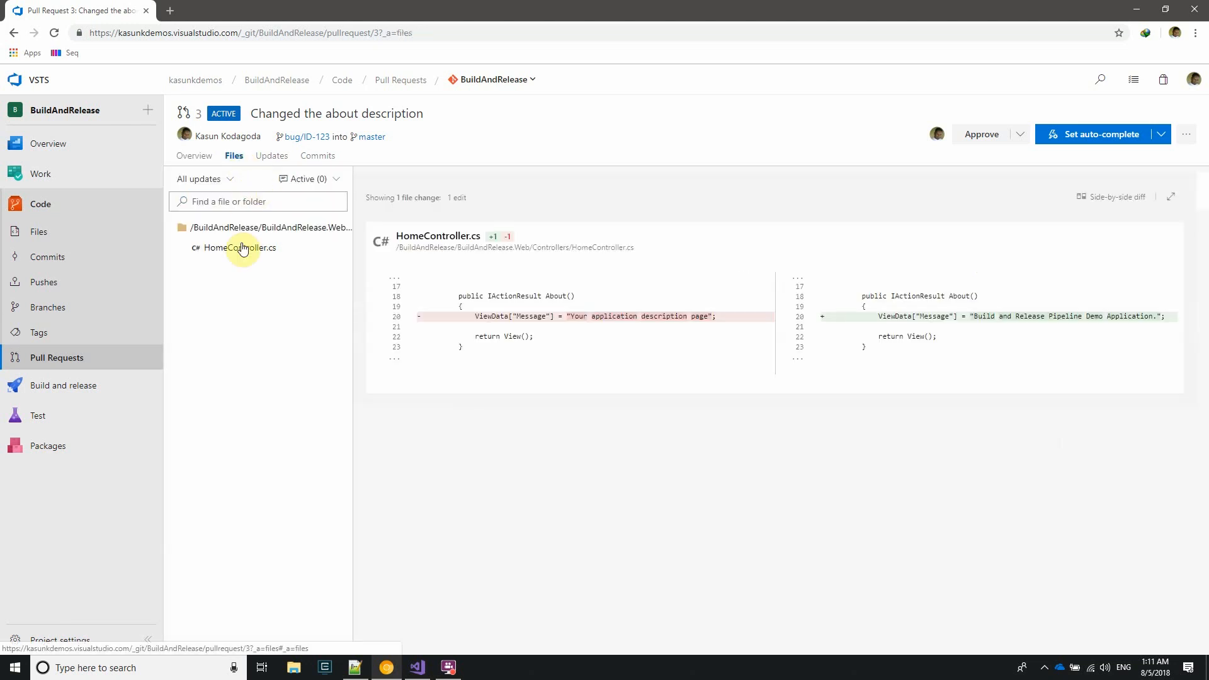
left_click(379, 317)
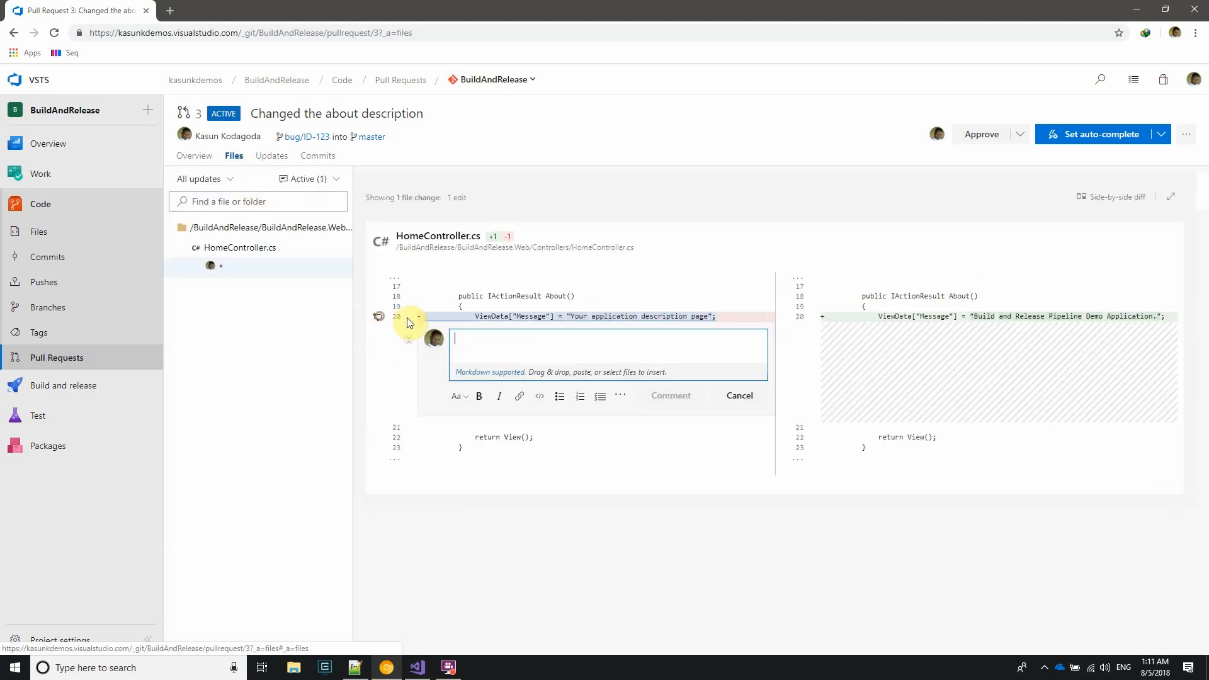
type("Change")
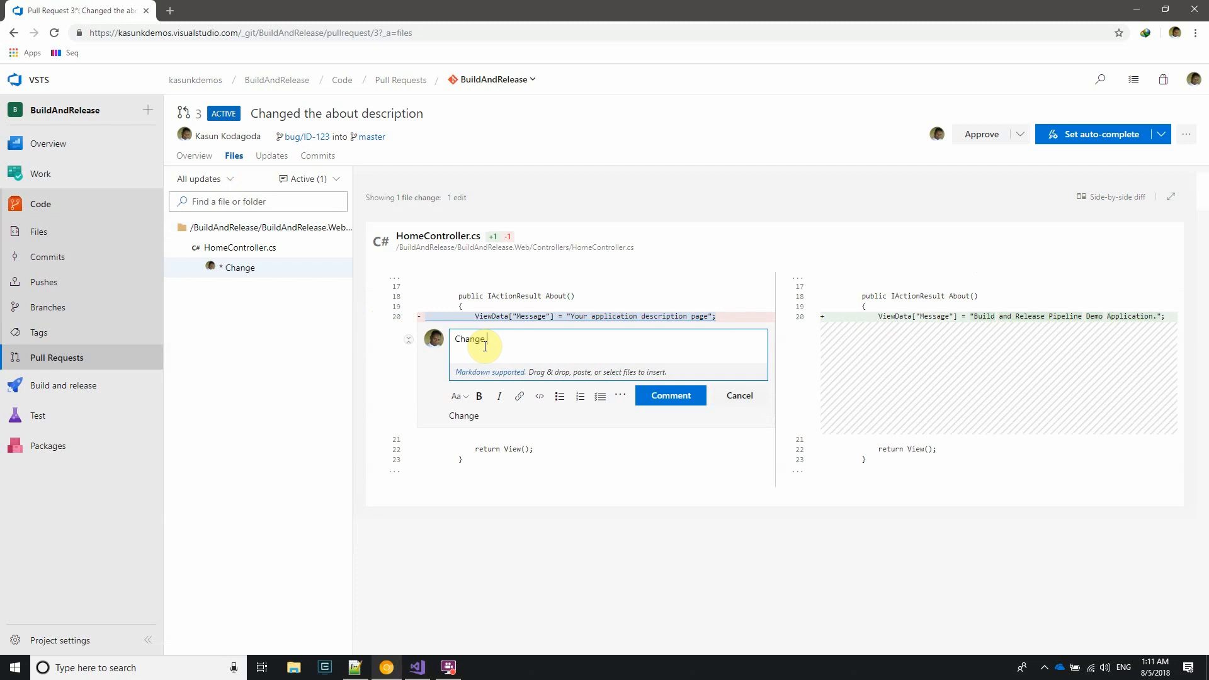
type(" the description")
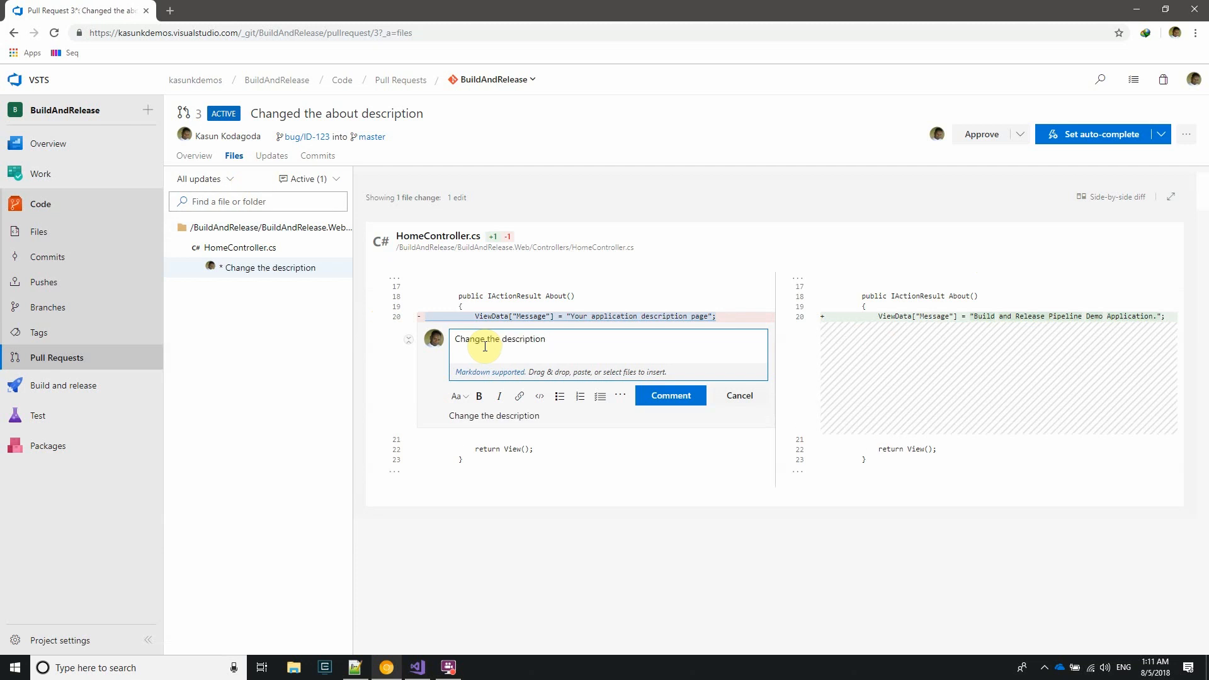
left_click(645, 394)
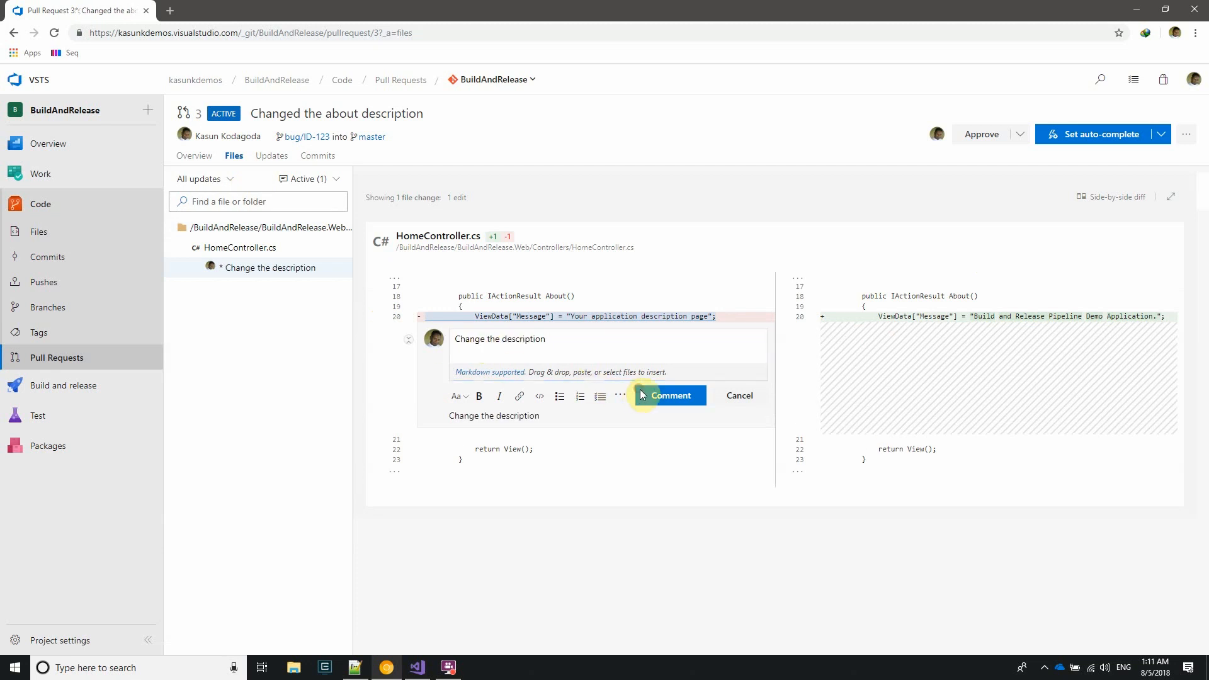
Return to the pull request overview and enable automatic completion with bug/ID-123 deleted after merging
left_click(192, 154)
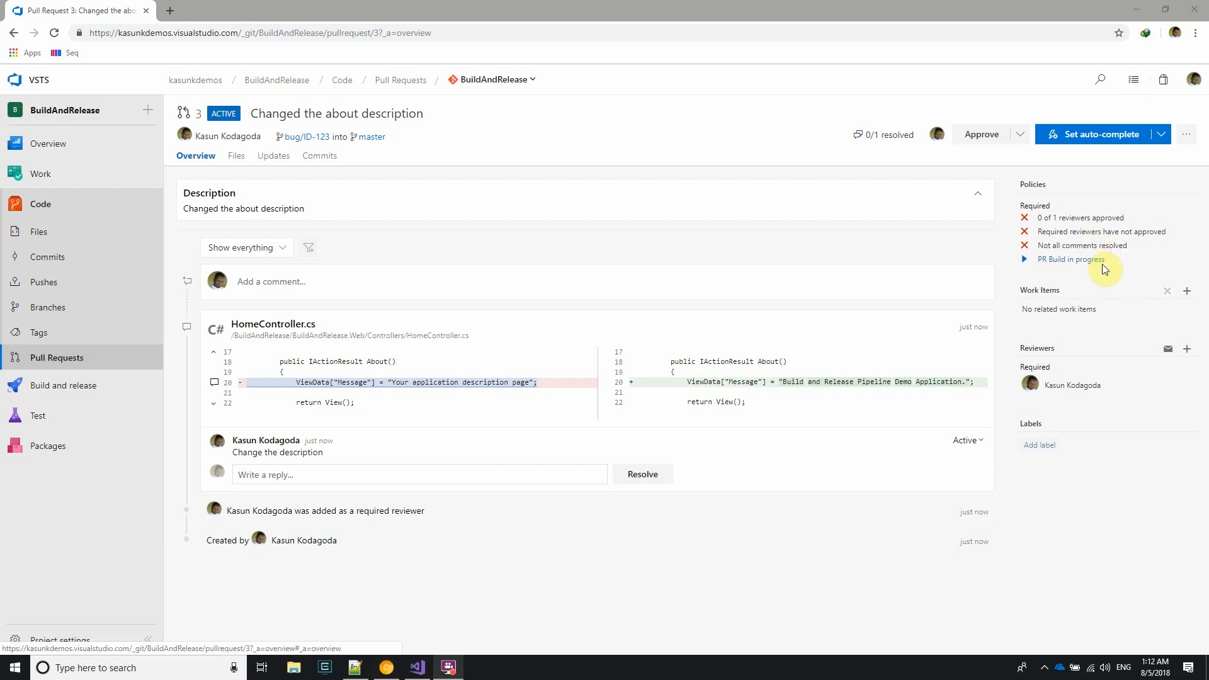
left_click(1121, 142)
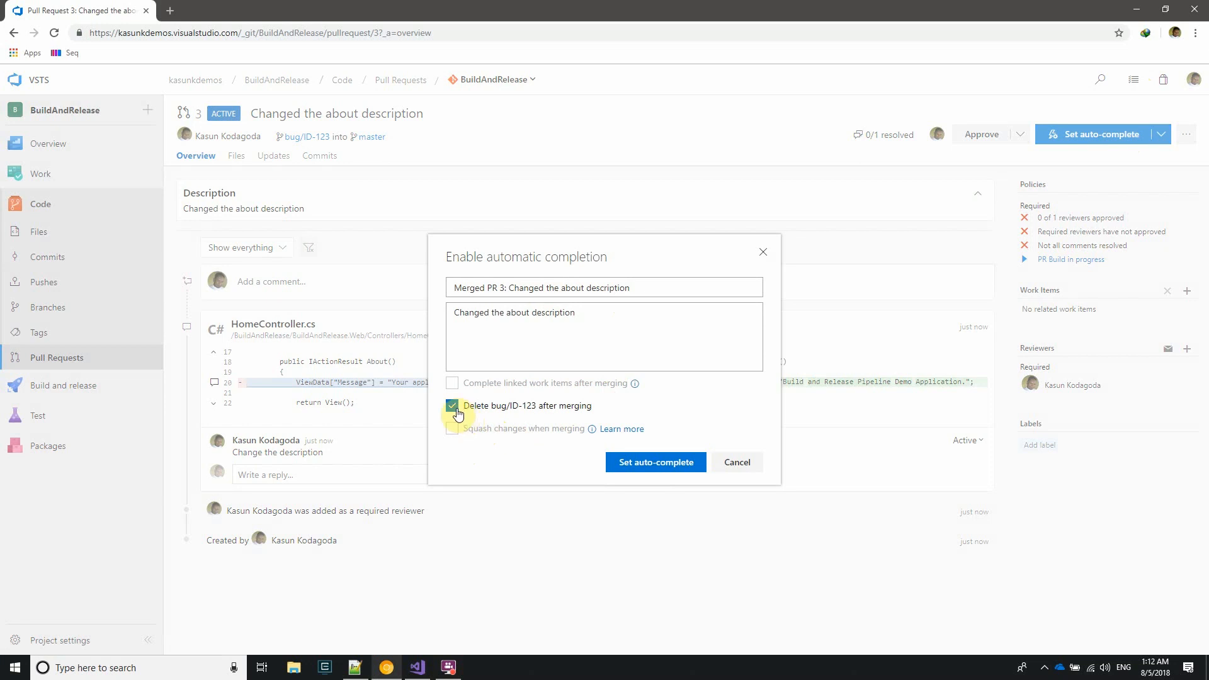
left_click(659, 464)
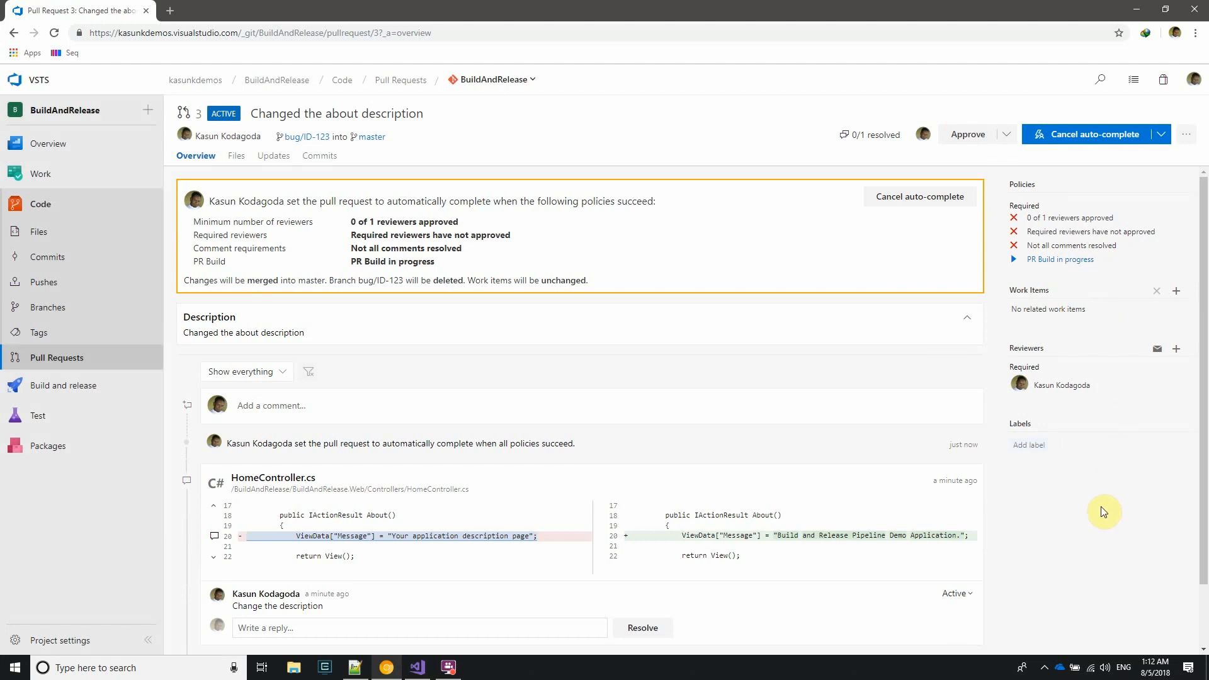
scroll(617, 498, "down", 1)
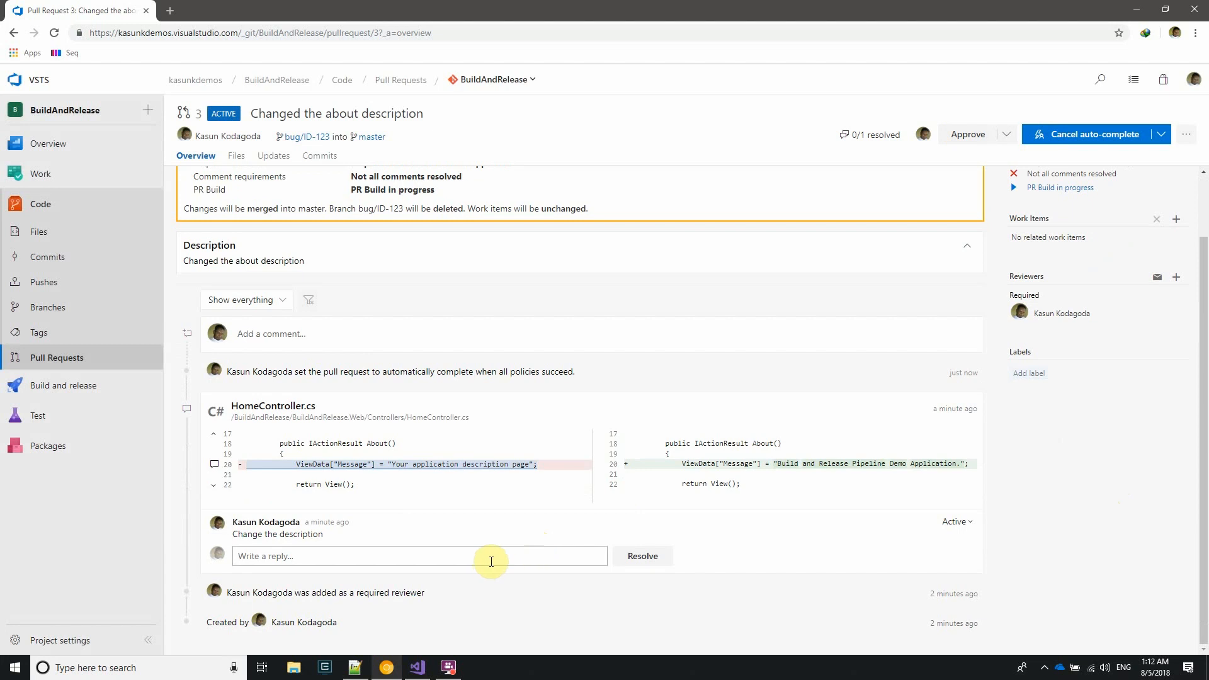
Reply "Done." to the HomeController.cs comment while resolving it, and approve the pull request
left_click(491, 556)
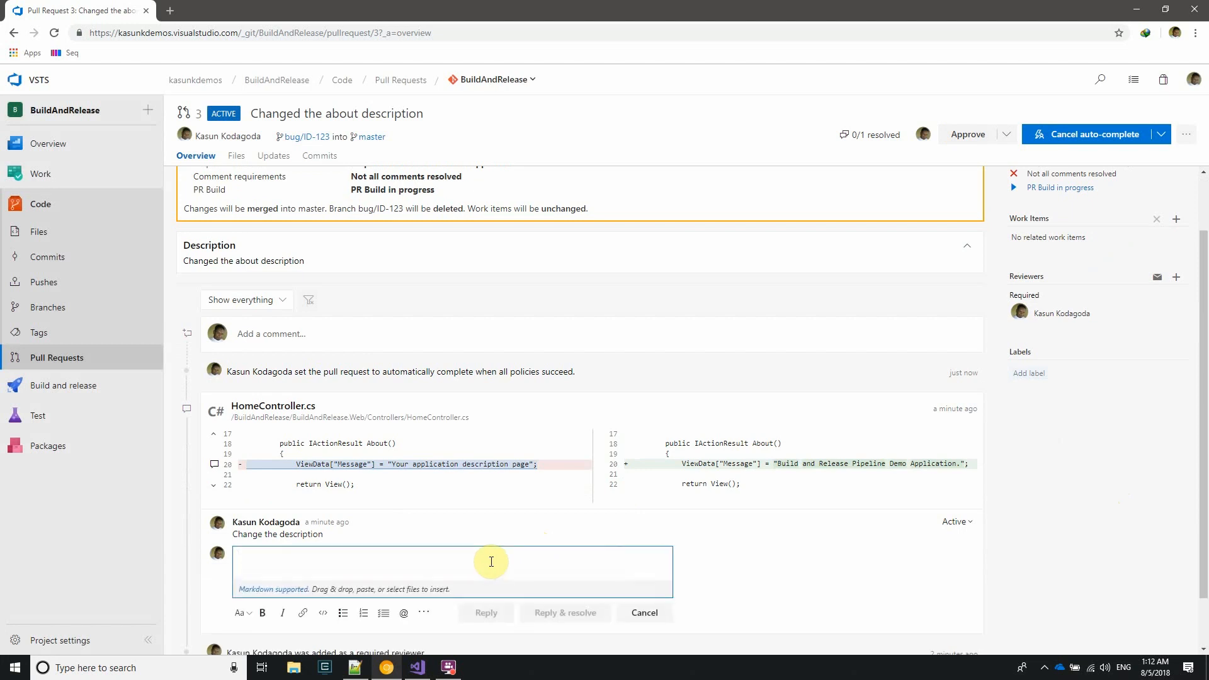
type("Done.")
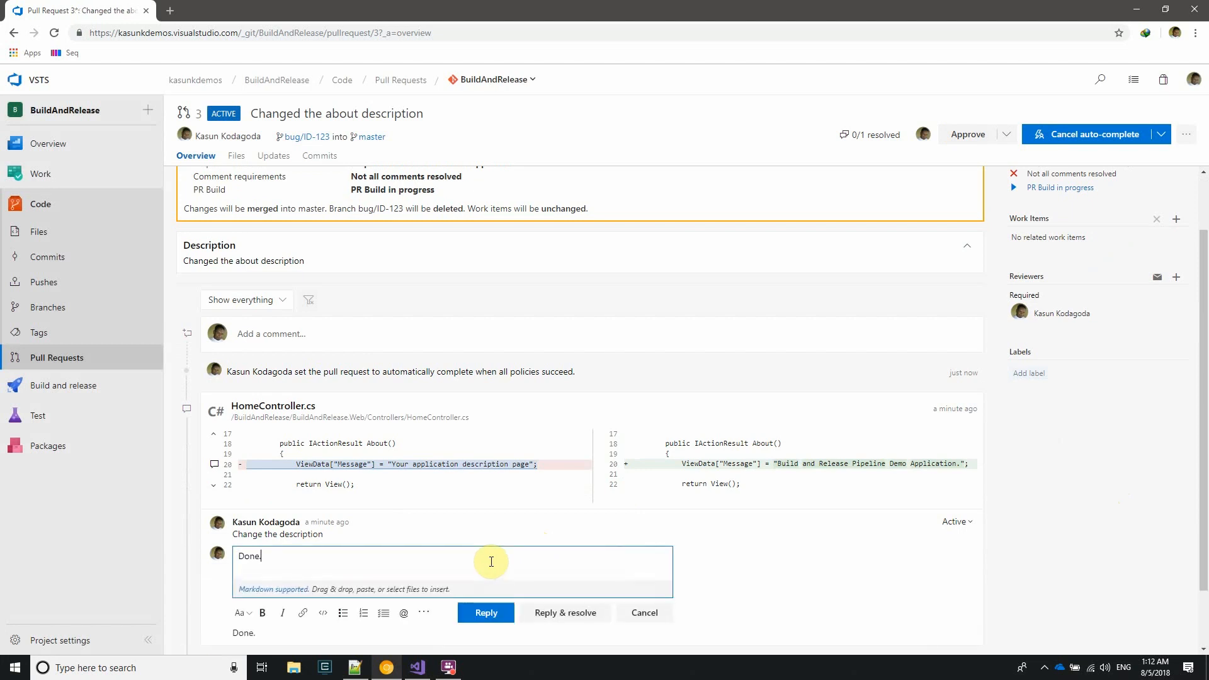
left_click(553, 609)
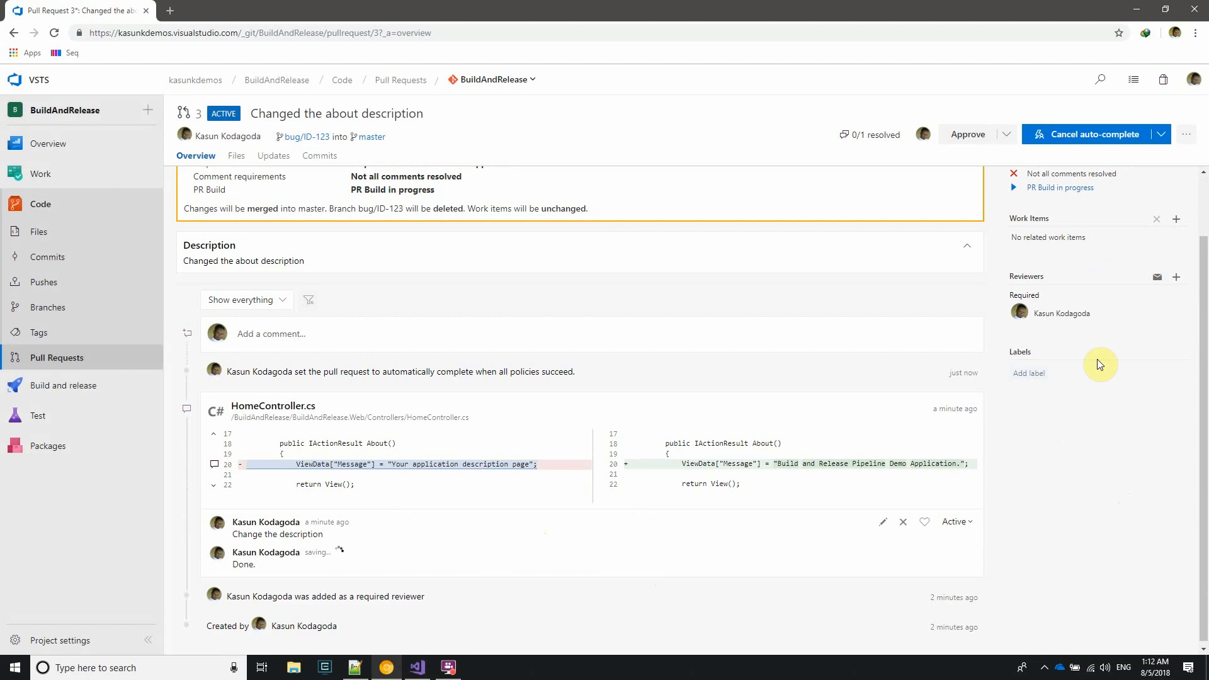
scroll(1085, 468, "up", 2)
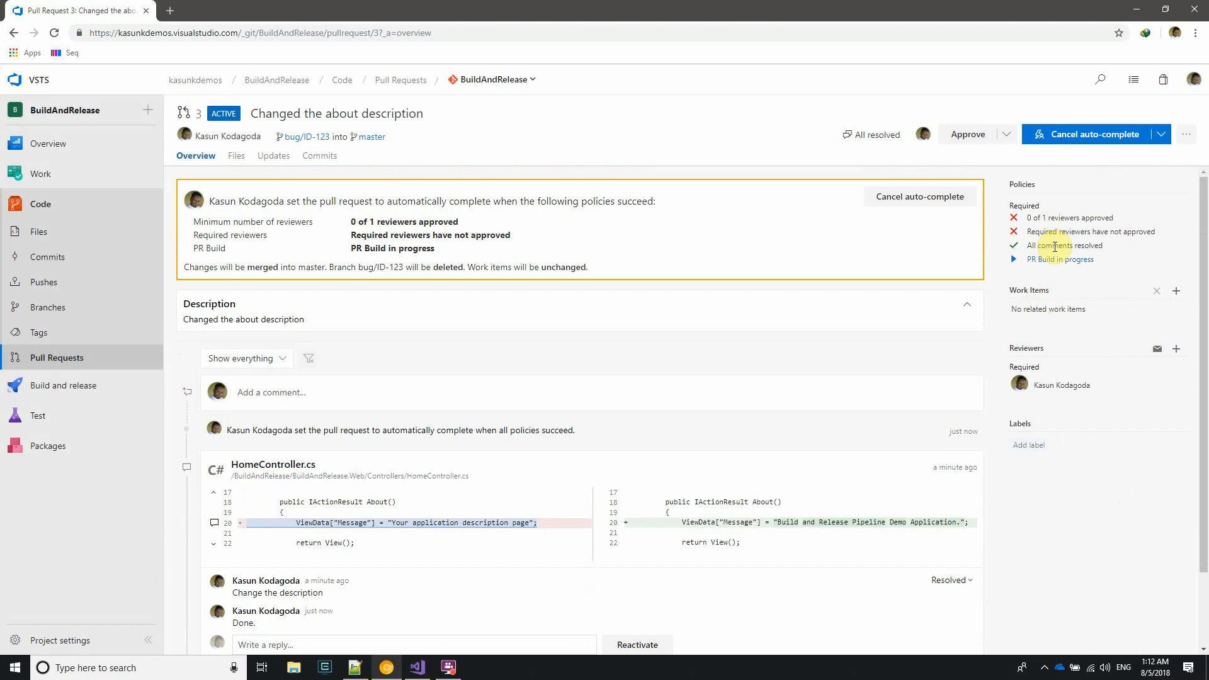
left_click(981, 136)
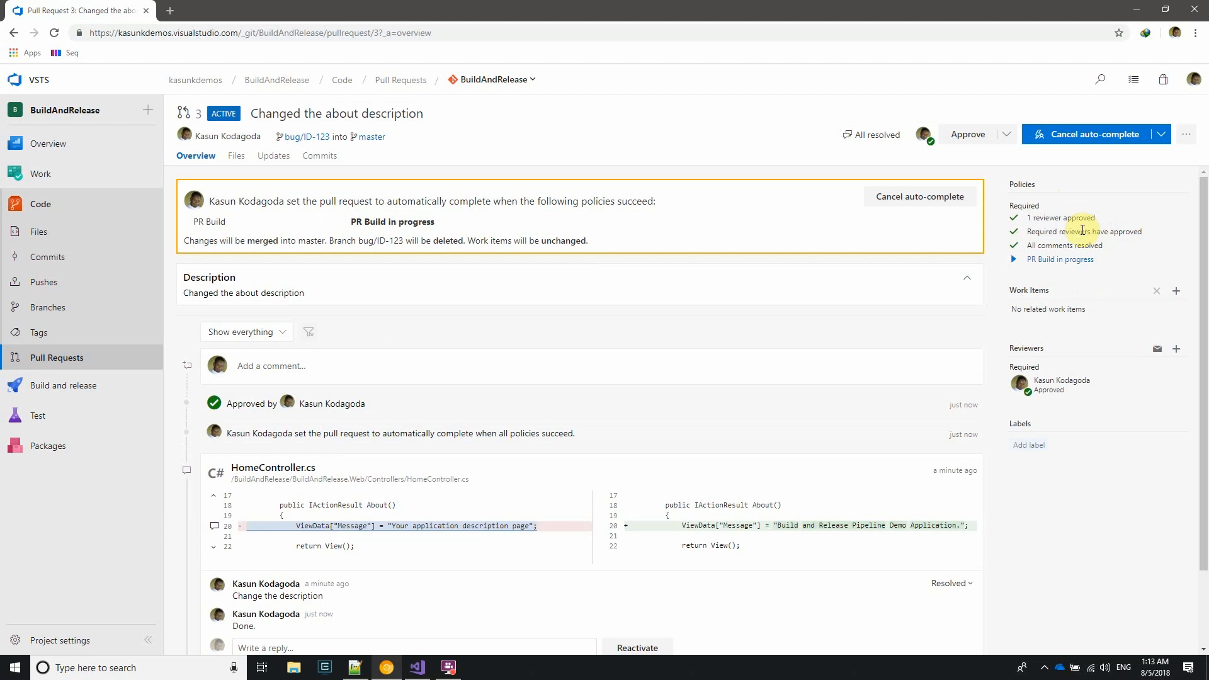
Open the pull request's PR Build in a separate tab, examine its task results, and return to the pull request to check its completion
right_click(1055, 260)
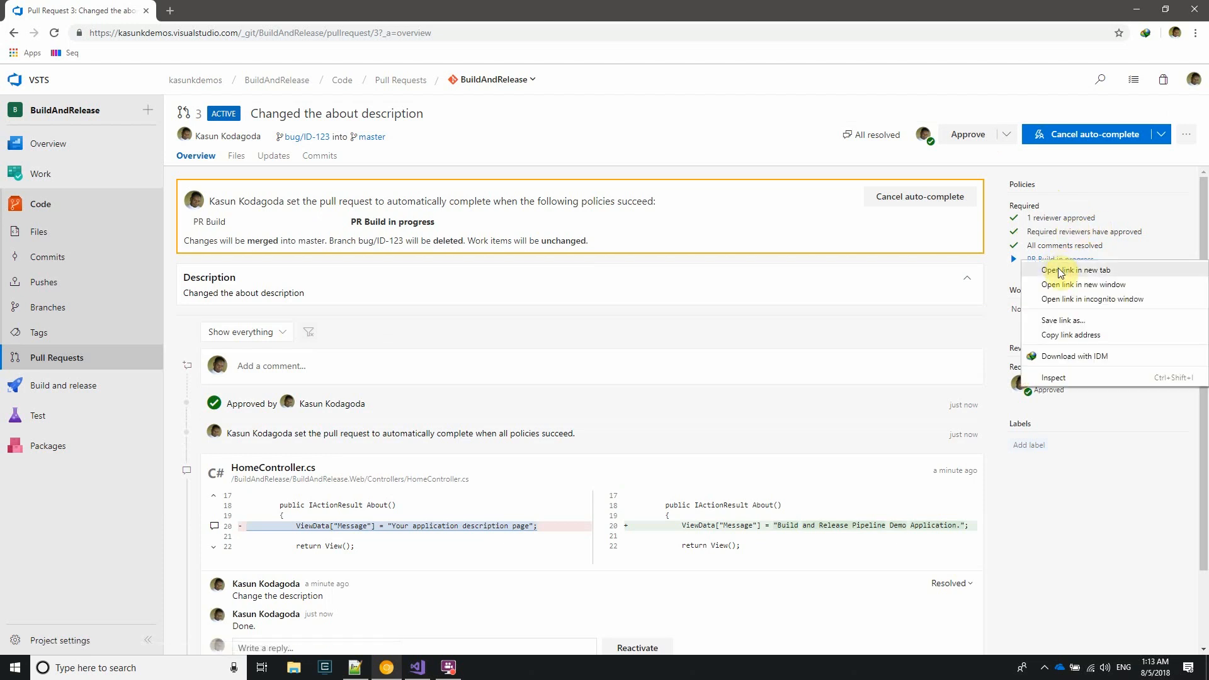
left_click(1057, 270)
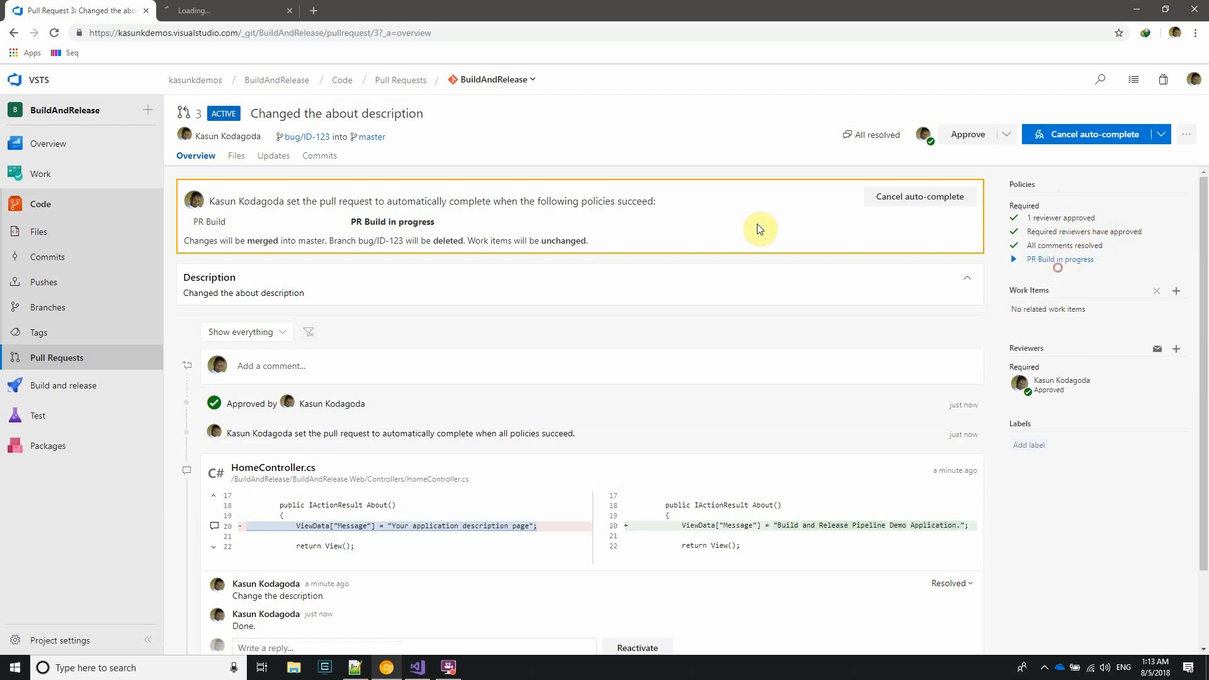
left_click(209, 13)
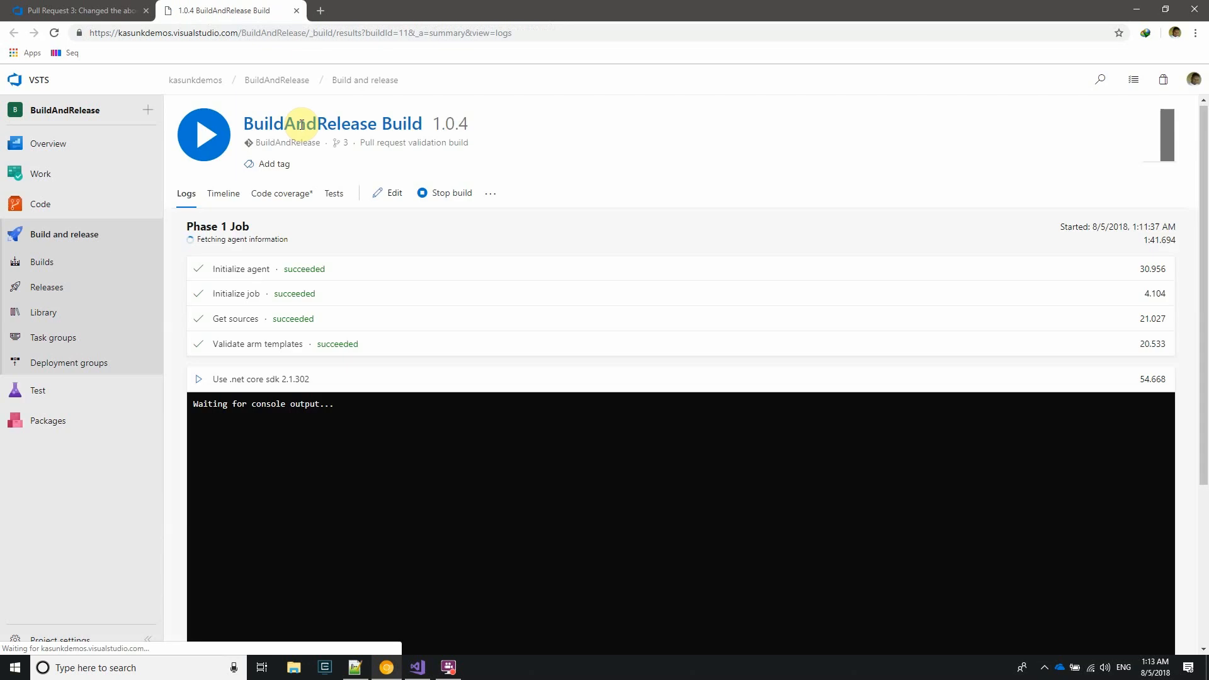
scroll(443, 248, "down", 3)
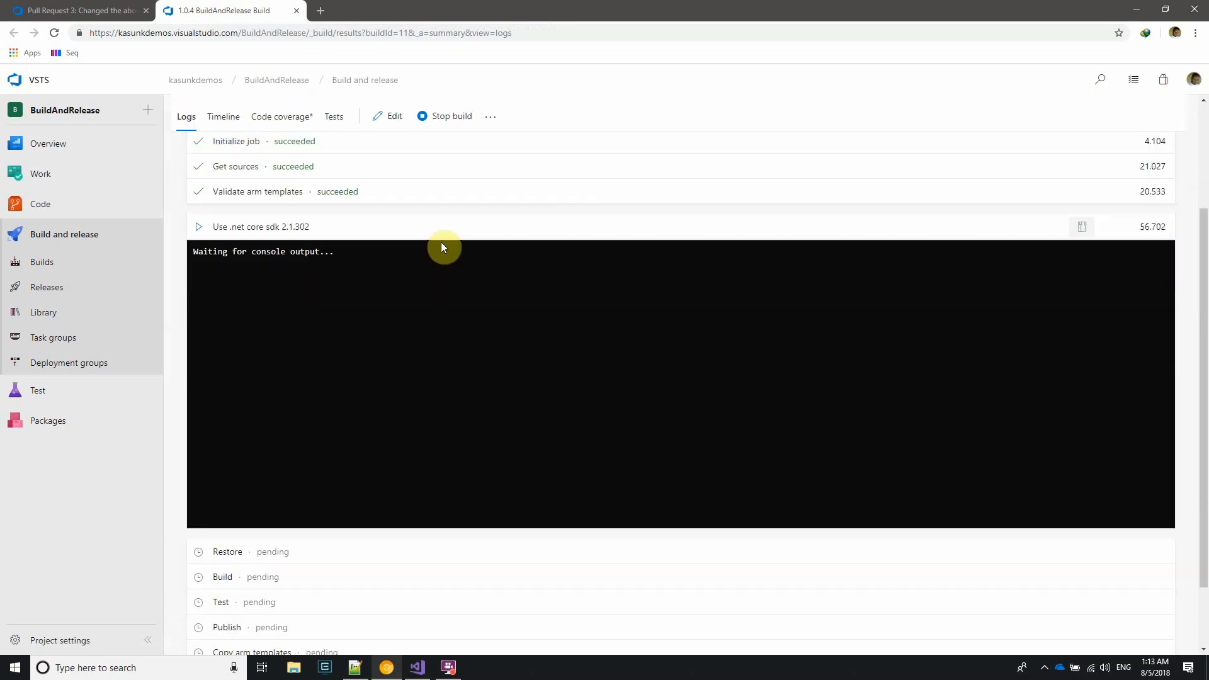
scroll(442, 243, "up", 4)
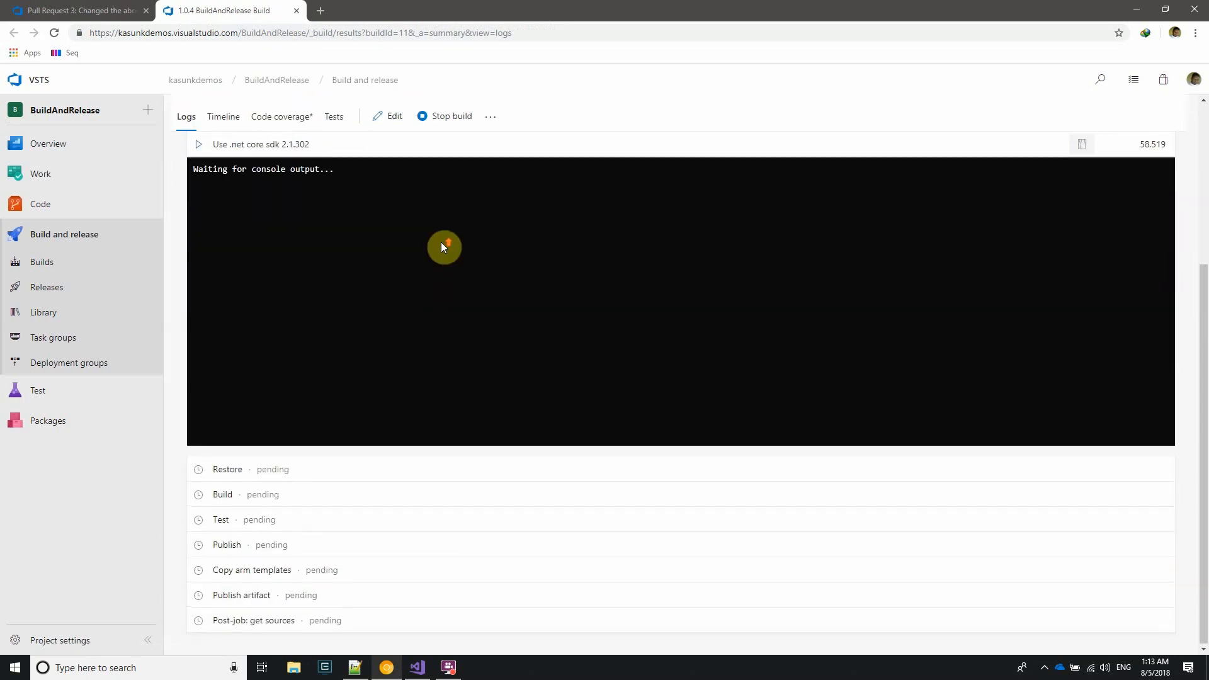
scroll(441, 243, "down", 1)
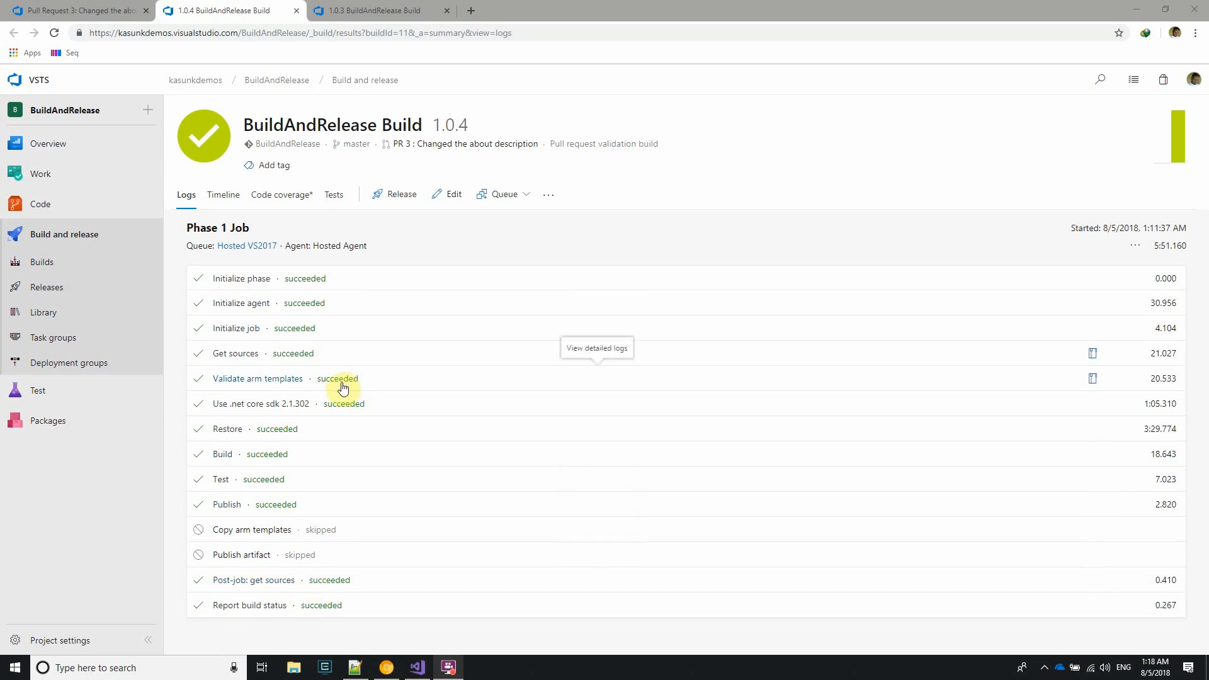
left_click(116, 12)
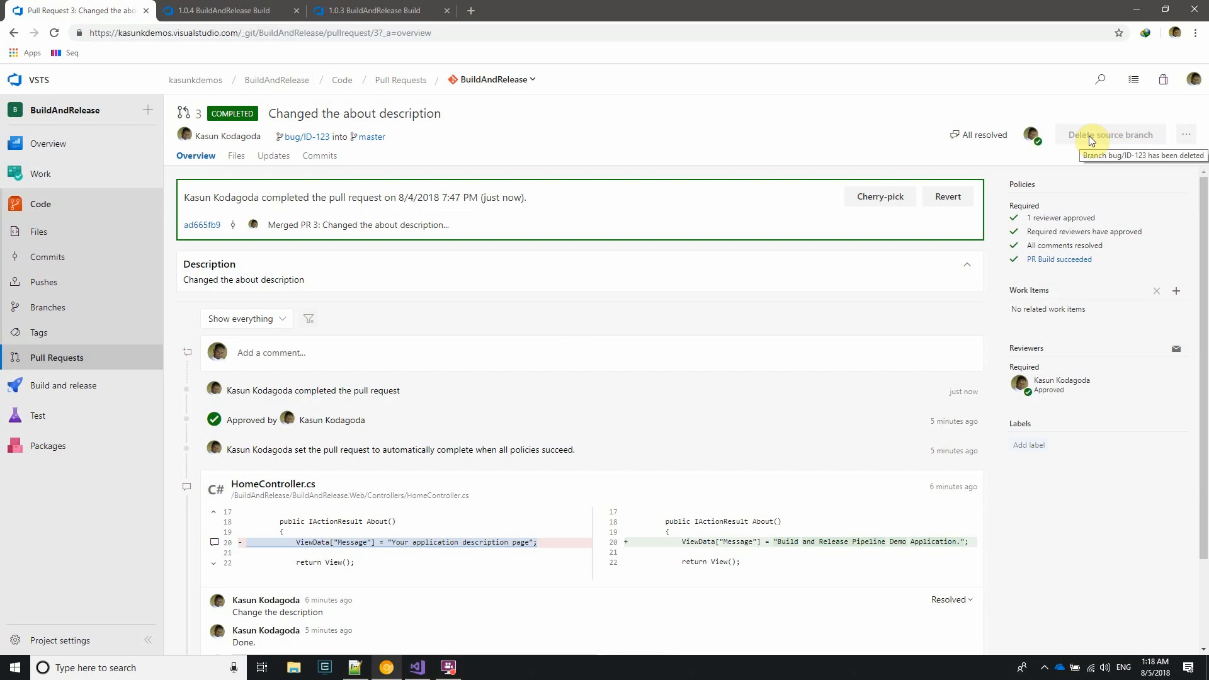
Open the branch policies for the release branch folder from the repository's branch list
left_click(40, 308)
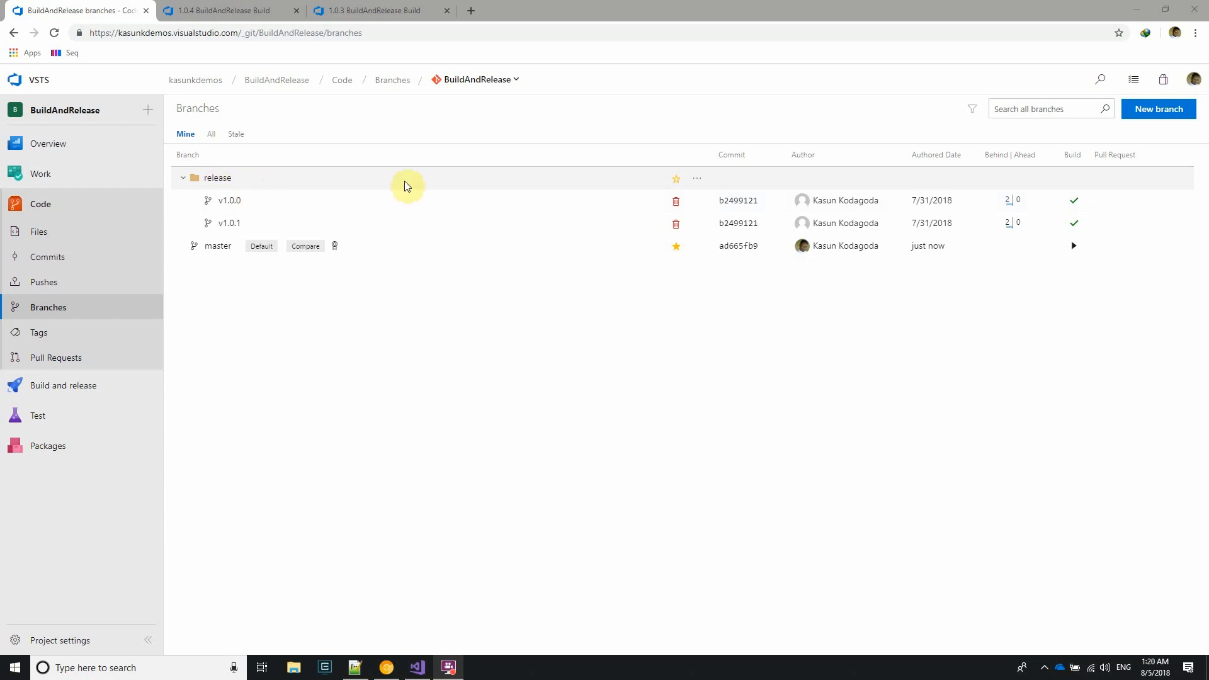
left_click(699, 181)
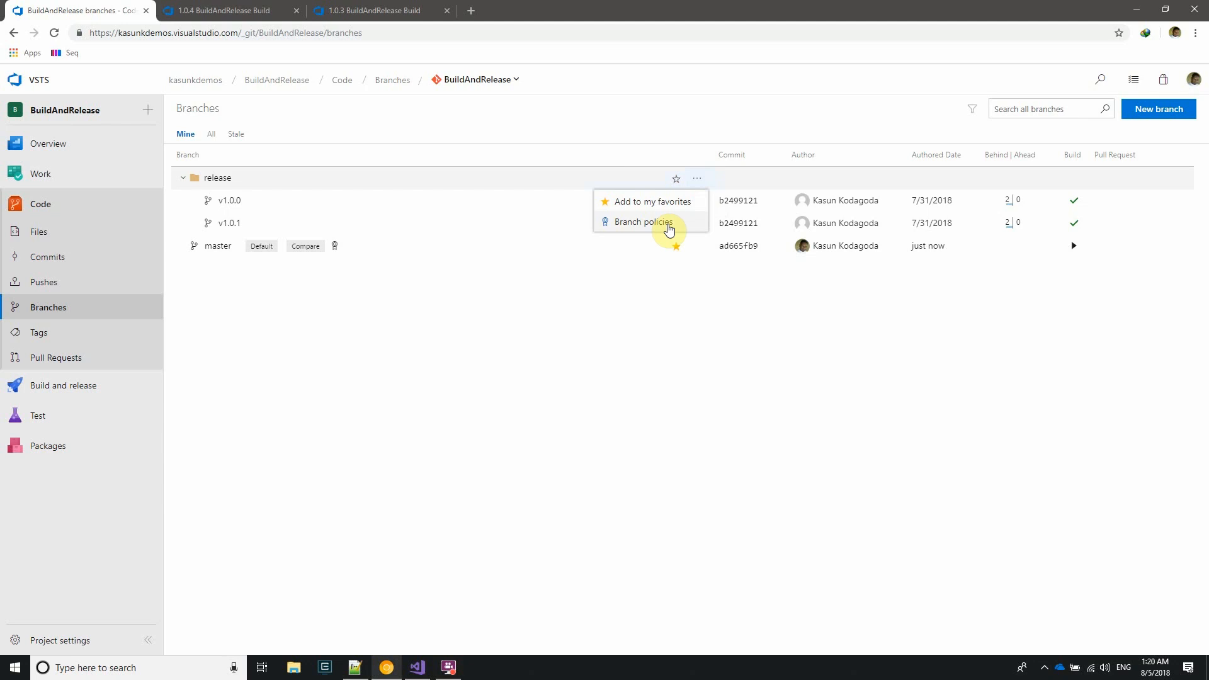
left_click(668, 226)
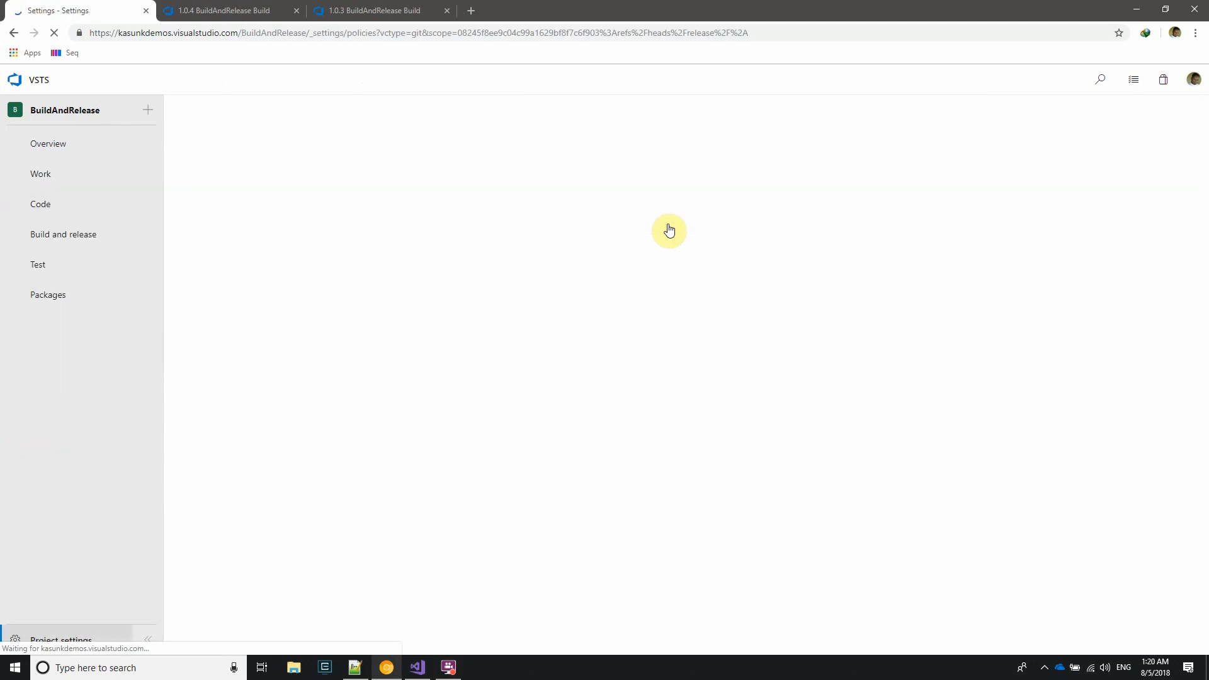